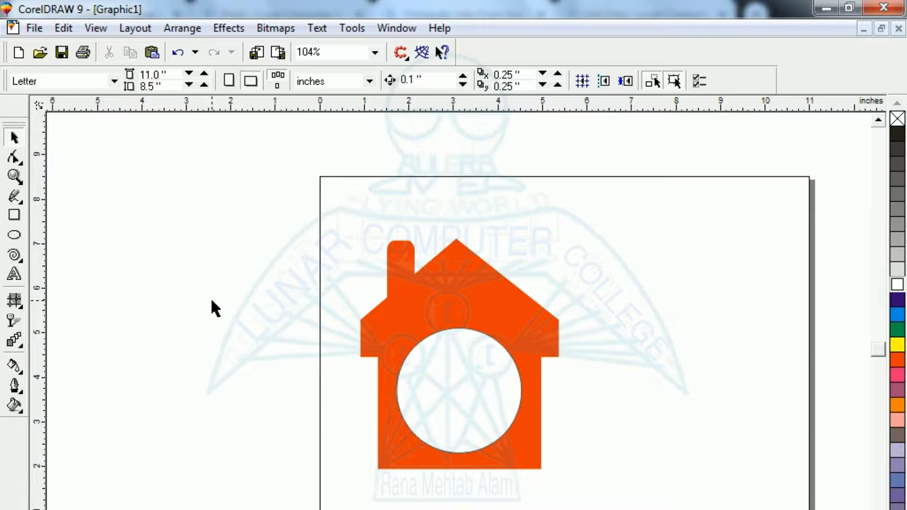
Examine the finished house drawing up close and at the wider page view
left_click_drag(274, 197, 450, 402)
left_click_drag(608, 496, 617, 507)
key("F4")
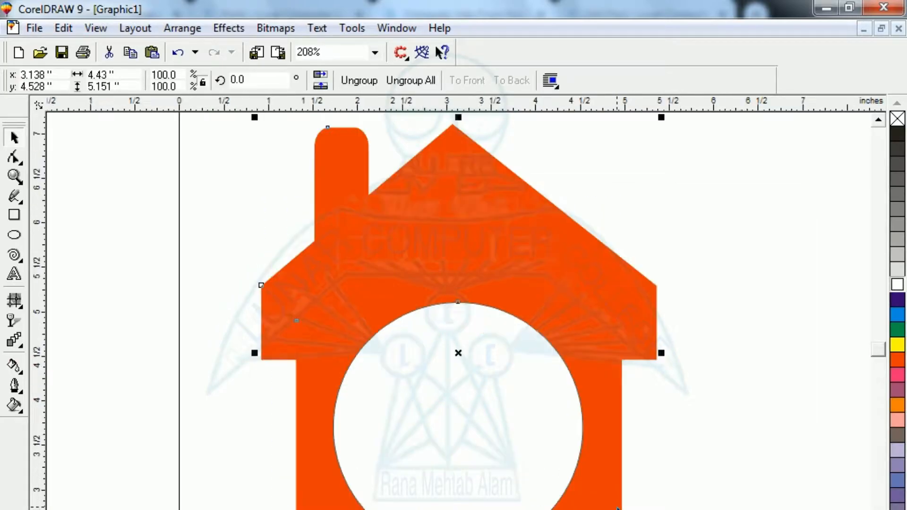
key("F3")
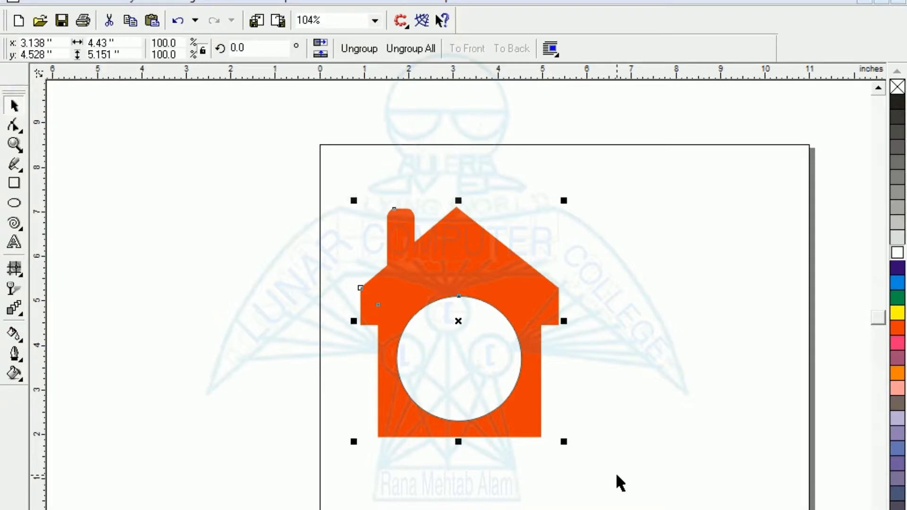
key("F4")
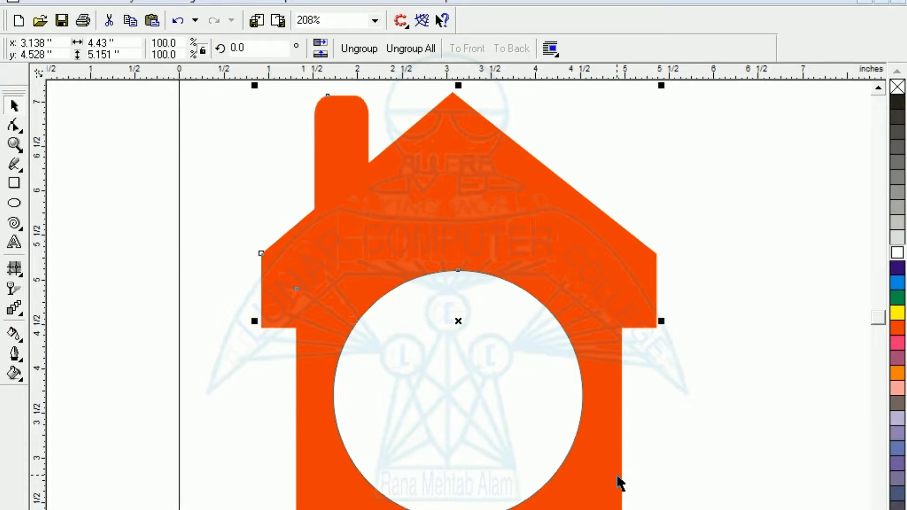
key("F3")
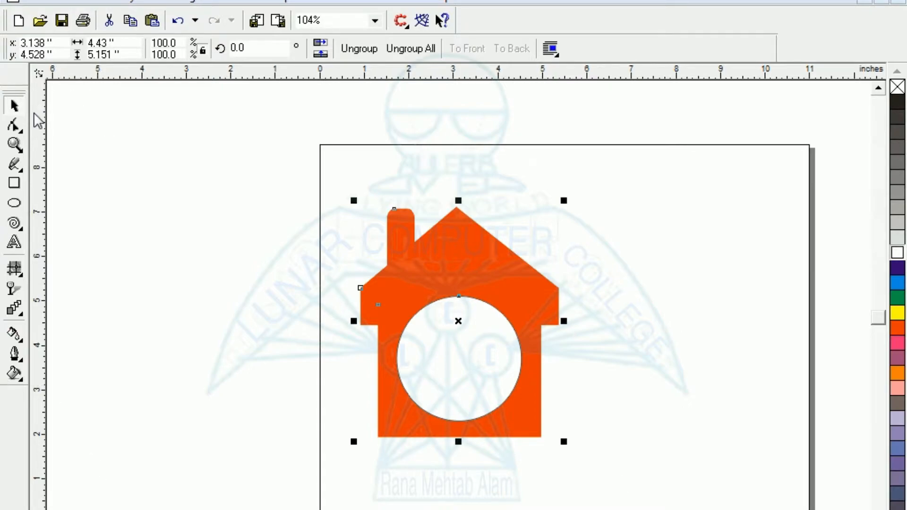
left_click(112, 198)
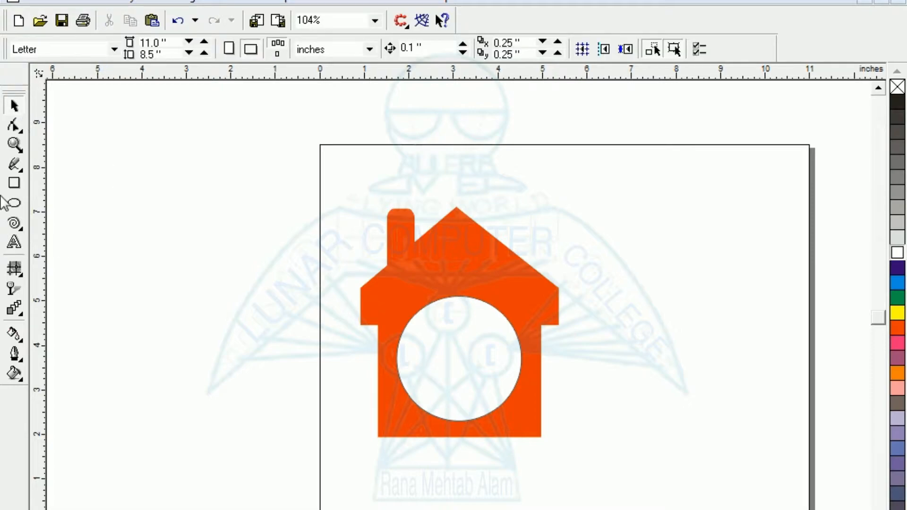
left_click(14, 182)
mouse_move(337, 170)
left_mouse_down()
mouse_move(373, 305)
mouse_move(470, 323)
mouse_move(576, 323)
mouse_move(560, 320)
left_mouse_up()
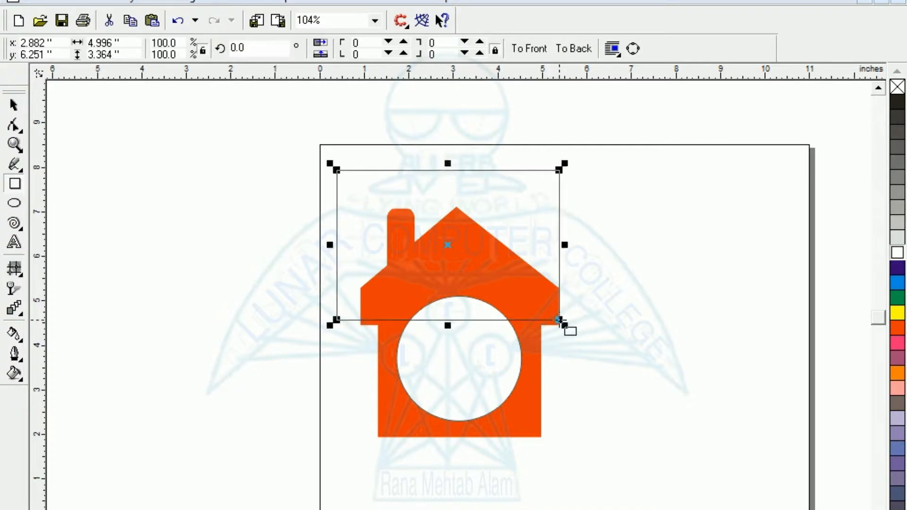
left_click_drag(330, 245, 354, 246)
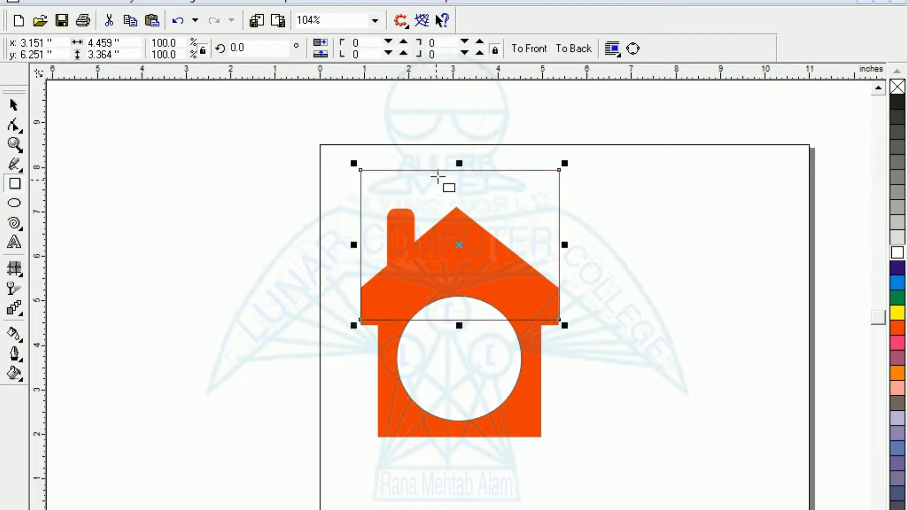
left_click_drag(459, 163, 462, 202)
left_click_drag(462, 267, 457, 389)
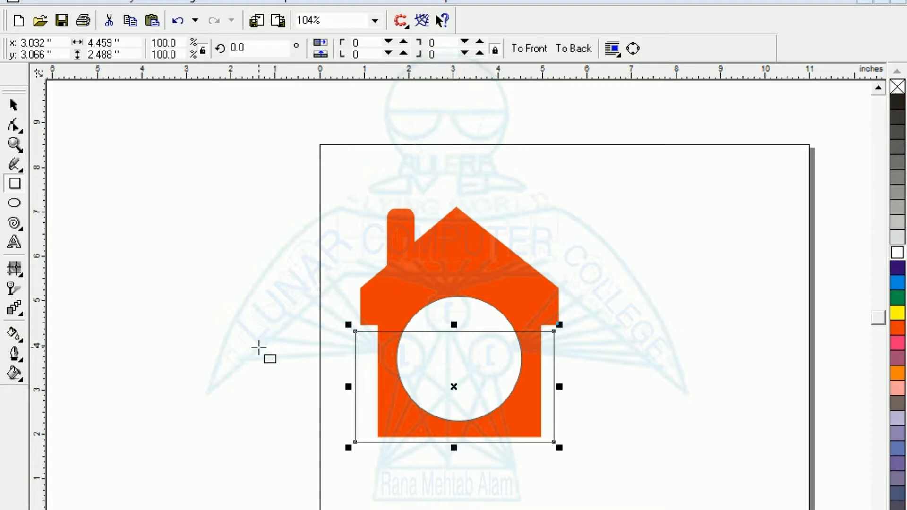
key("ctrl+z")
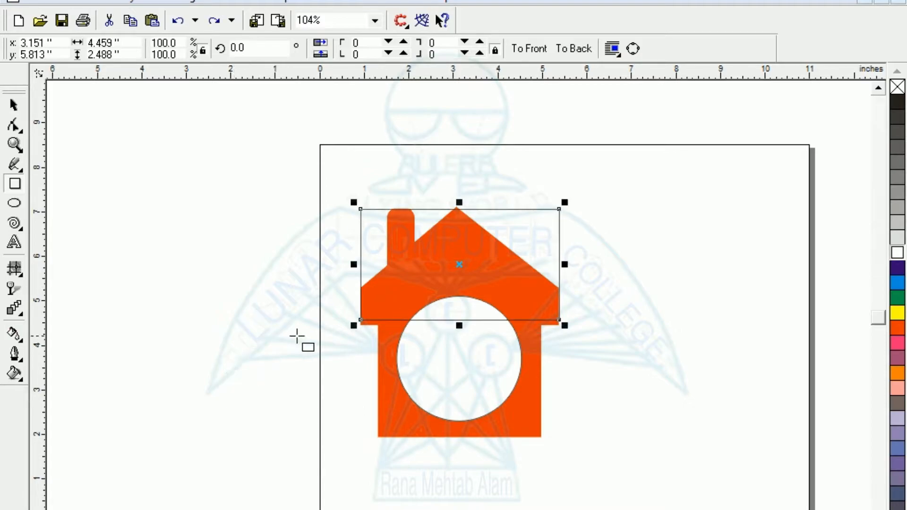
left_click_drag(459, 265, 460, 385)
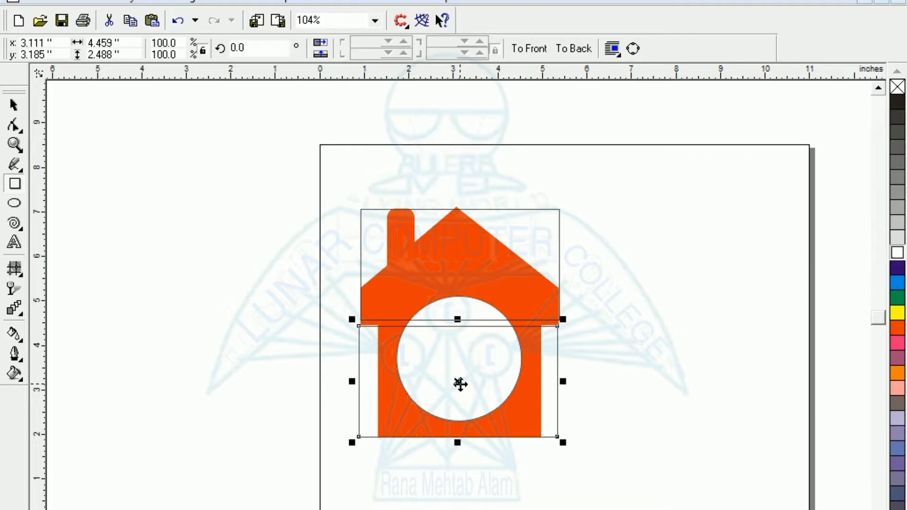
left_click(14, 105)
left_click(52, 141)
left_click(429, 209)
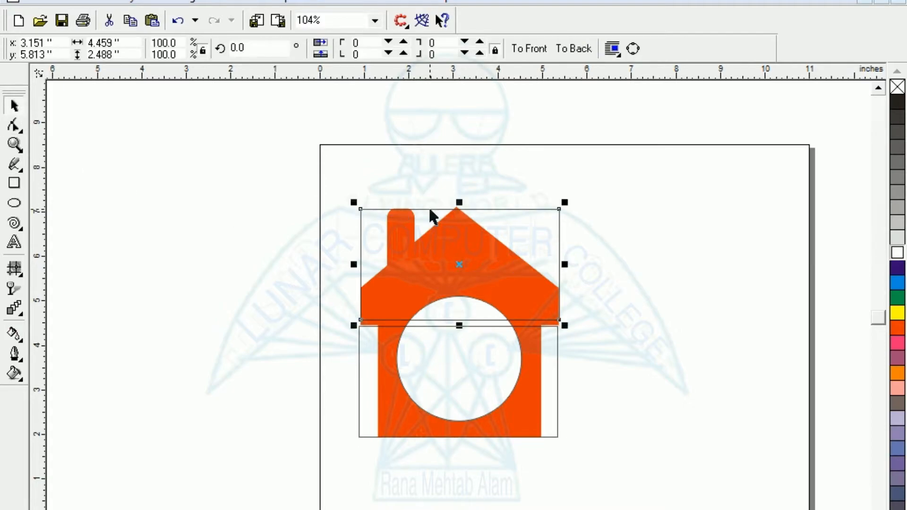
key("Delete")
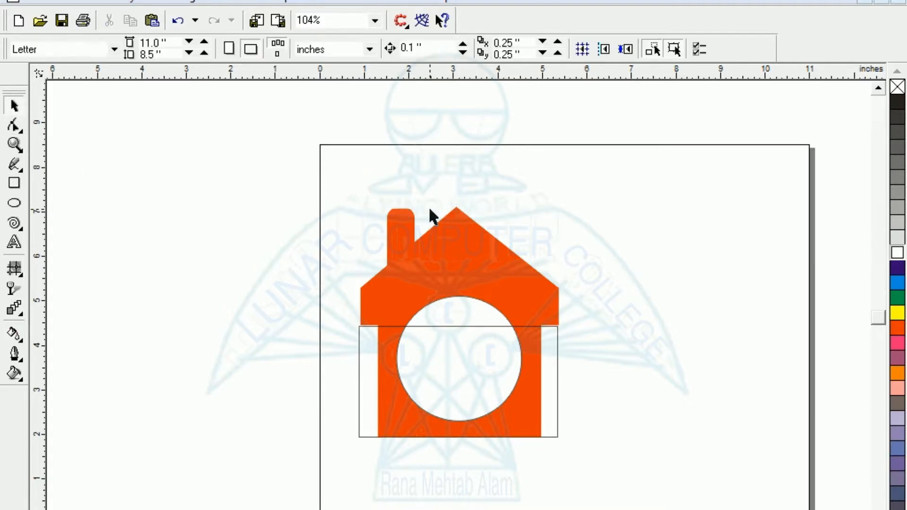
left_click(445, 325)
key("Delete")
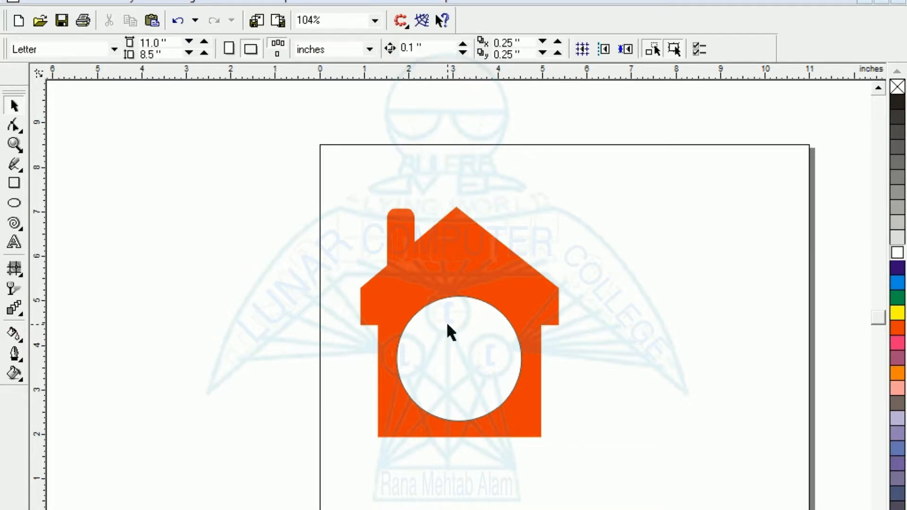
Draw a rectangle about 4.16 by 1.47 inches on the empty page area beside the house, level with its roof
left_click(14, 185)
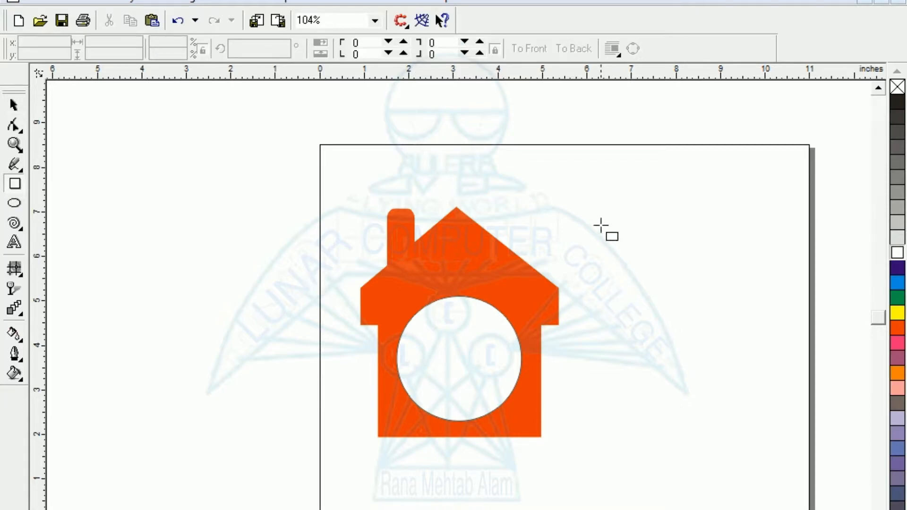
left_click_drag(595, 218, 769, 283)
left_click_drag(586, 250, 584, 253)
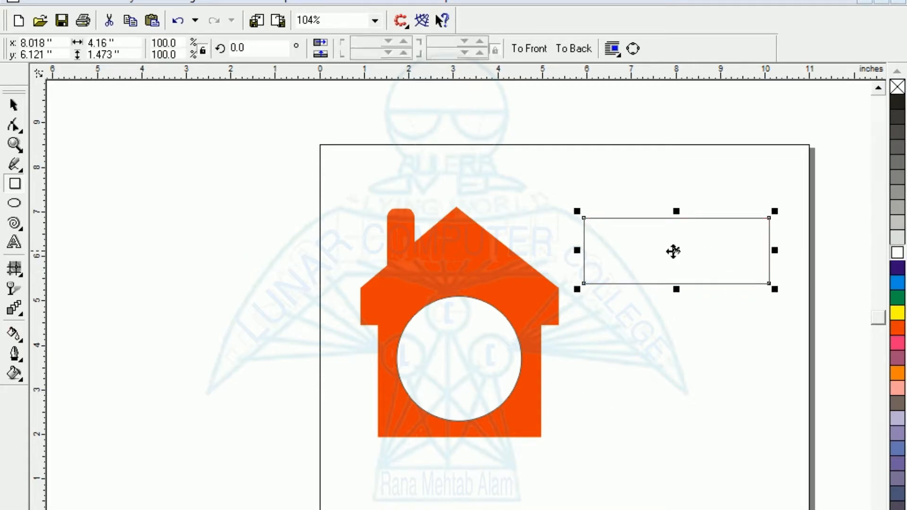
left_click_drag(678, 253, 676, 251)
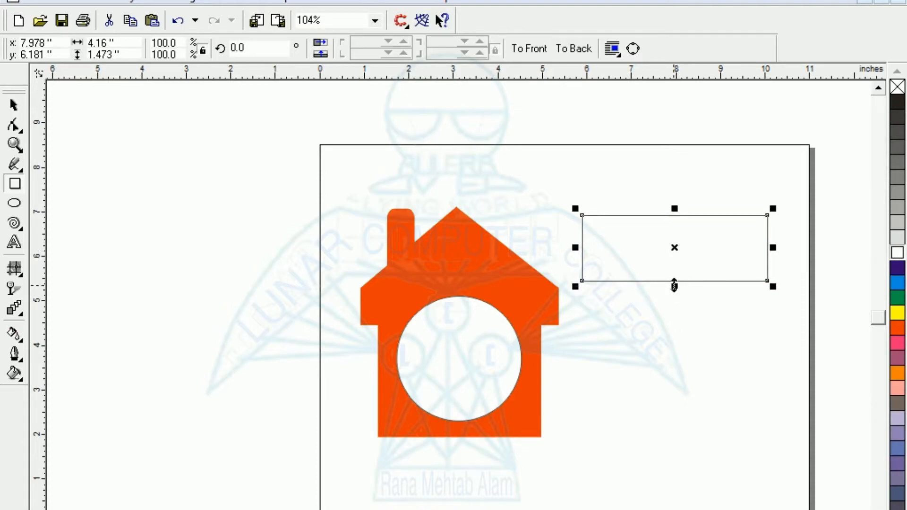
Convert the rectangle to curves, add a node at the middle of its upper edge and raise it into a roof peak
key("shift+F2")
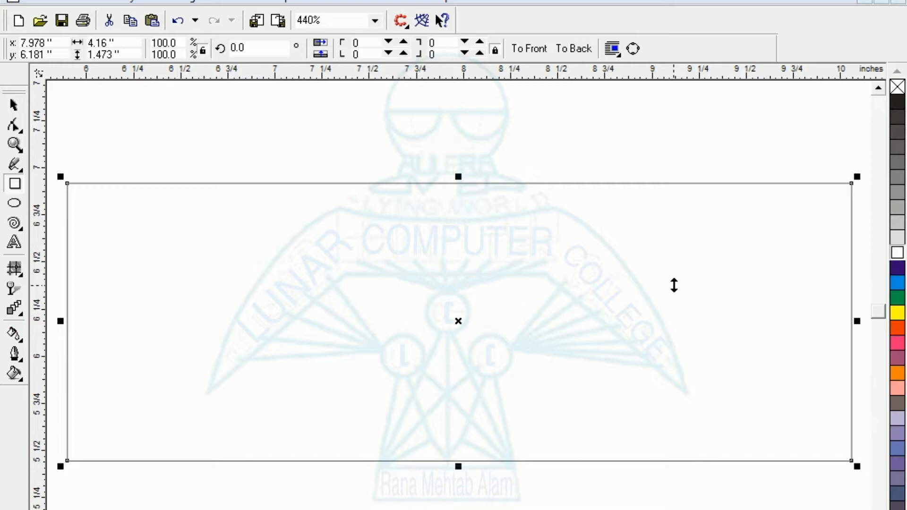
key("F3")
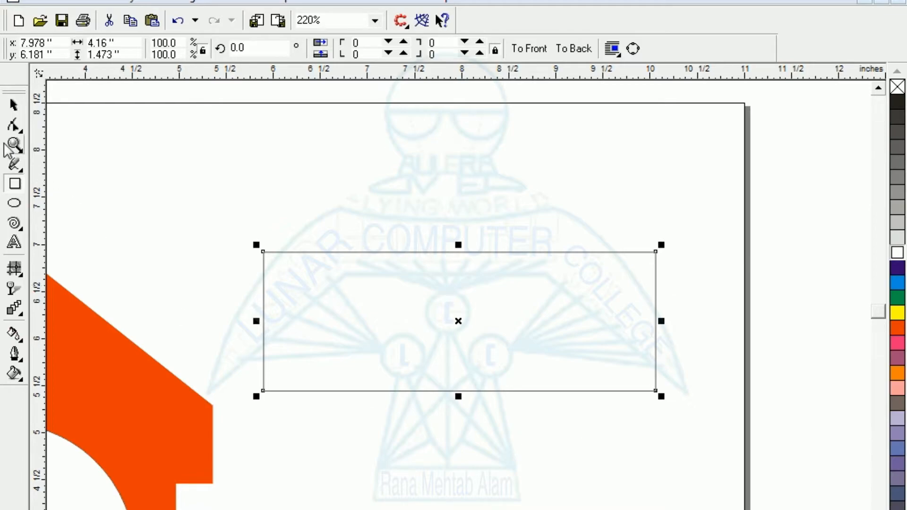
left_click(15, 126)
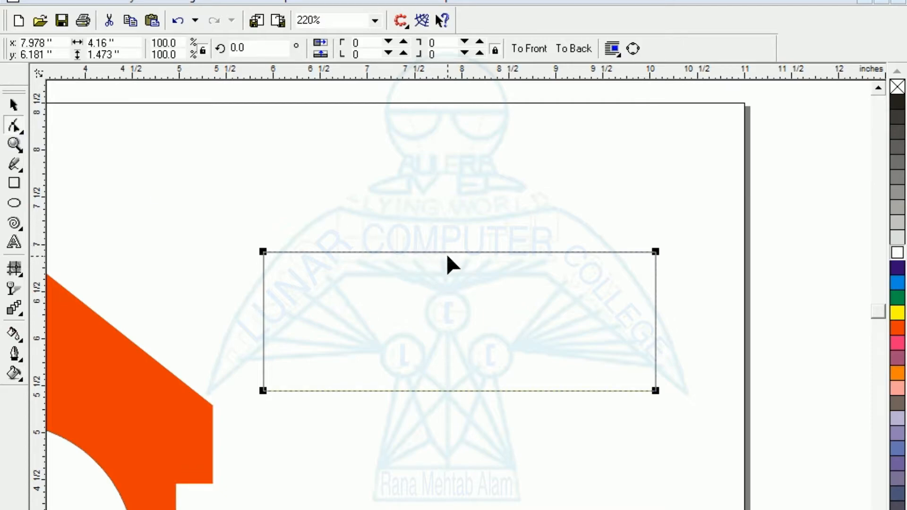
key("ctrl+q")
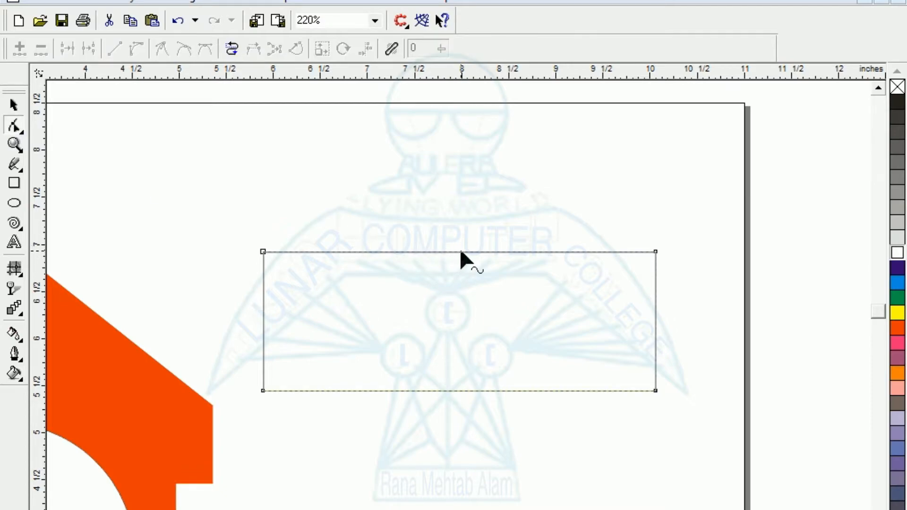
double_click(461, 252)
left_click_drag(459, 252, 458, 128)
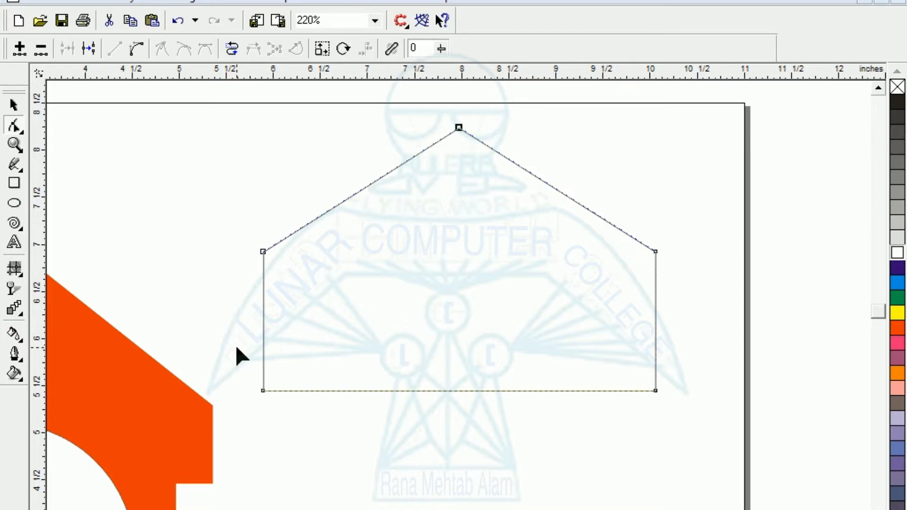
Raise the two lower corner nodes of the roof shape together to about half its side height
left_click(236, 381)
left_click_drag(228, 370, 290, 404)
left_click_drag(230, 373, 667, 409)
left_click_drag(656, 391, 657, 324)
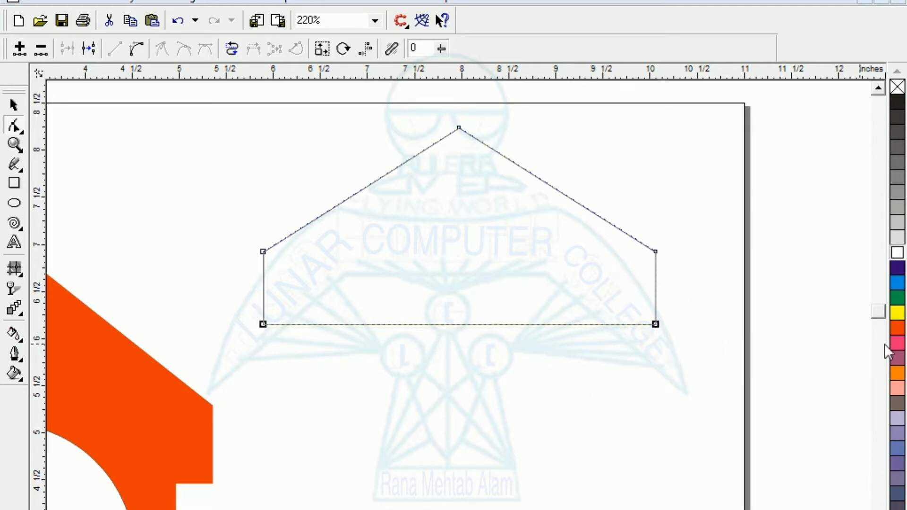
Fill the roof shape with the house's orange-red and move it slightly down and to the right on the page
left_click(899, 329)
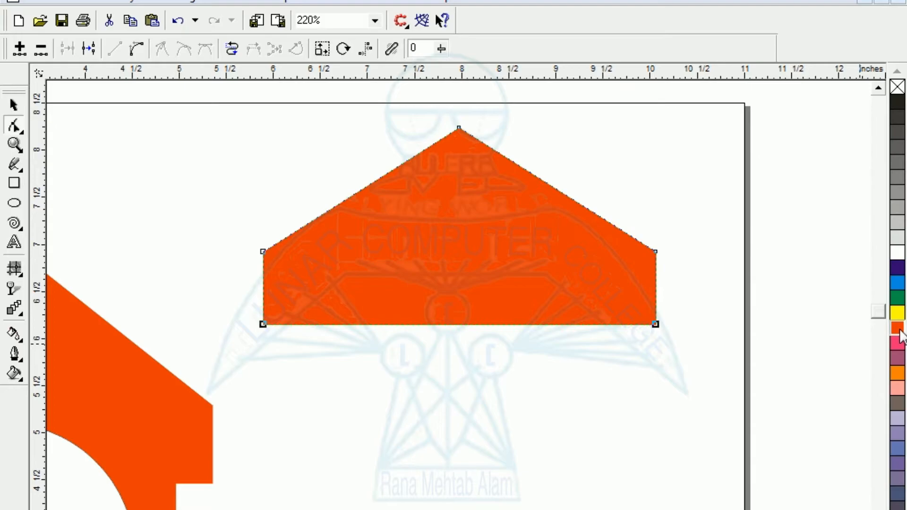
key("F3")
left_click(389, 363)
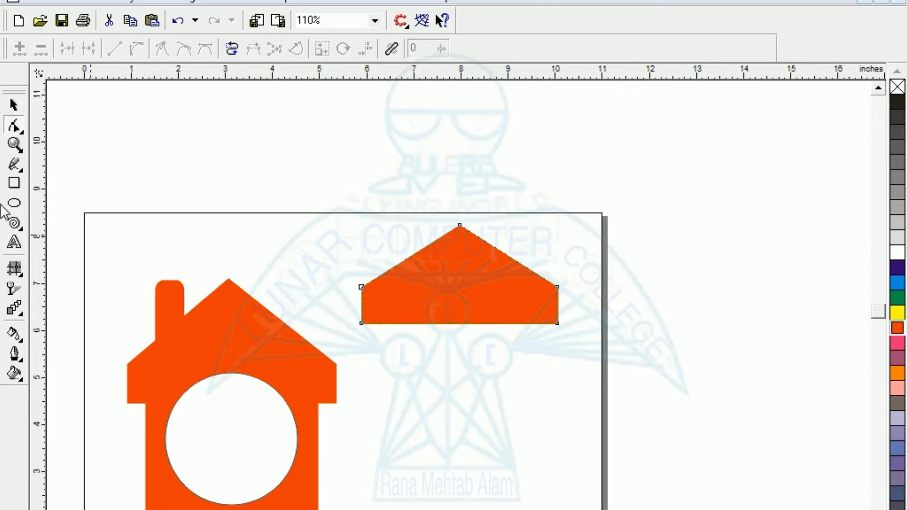
left_click(14, 105)
left_click(106, 187)
left_click_drag(460, 316, 477, 341)
left_click(446, 441)
left_click(476, 337)
left_click(463, 416)
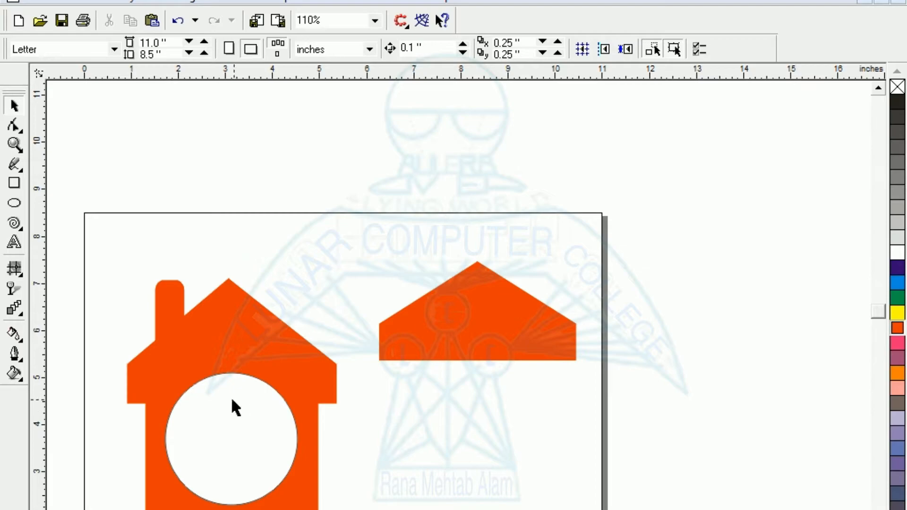
Draw a rectangle about 3.67 by 2.9 inches overlapping the roof's lower edge as the house body and fill it orange-red
left_click(307, 492)
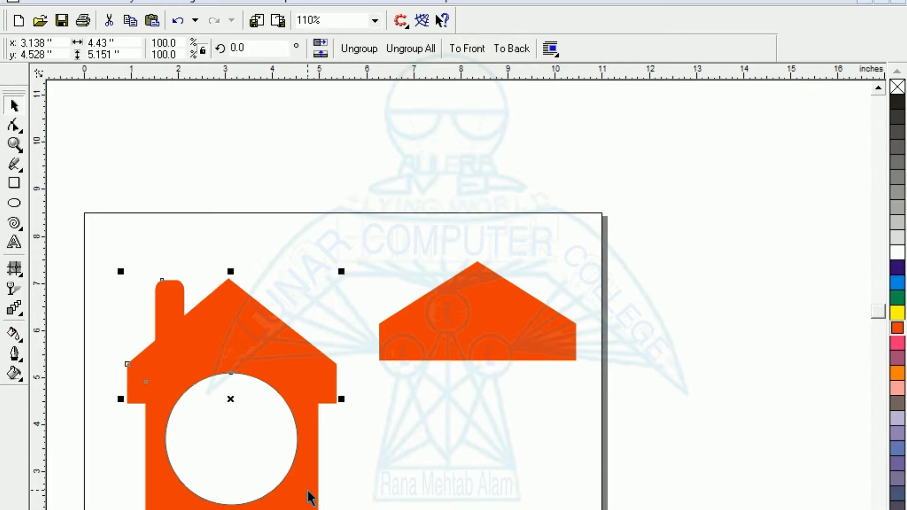
left_click(15, 184)
left_click_drag(392, 348, 565, 483)
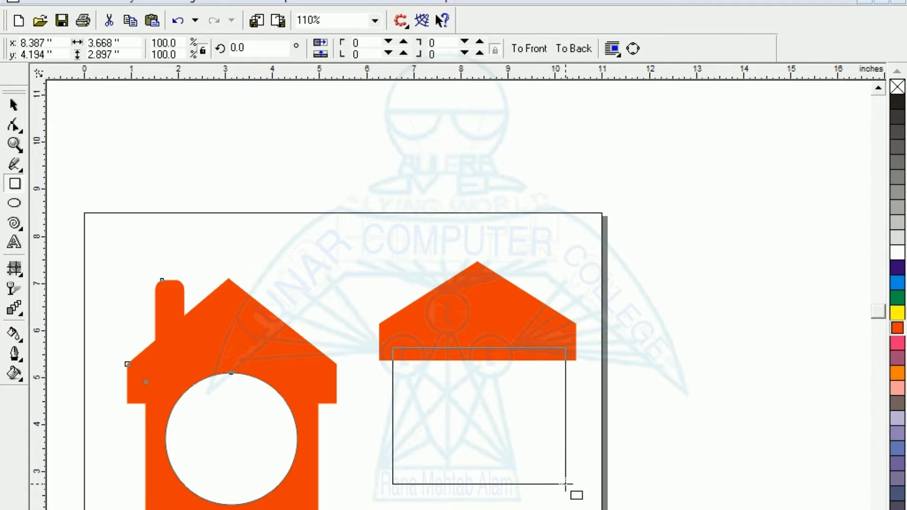
left_click_drag(566, 484, 566, 484)
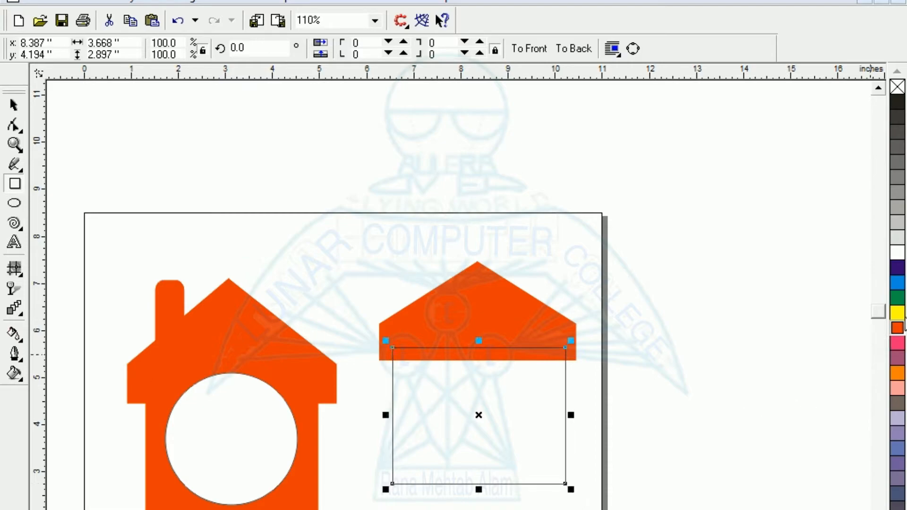
left_click(897, 329)
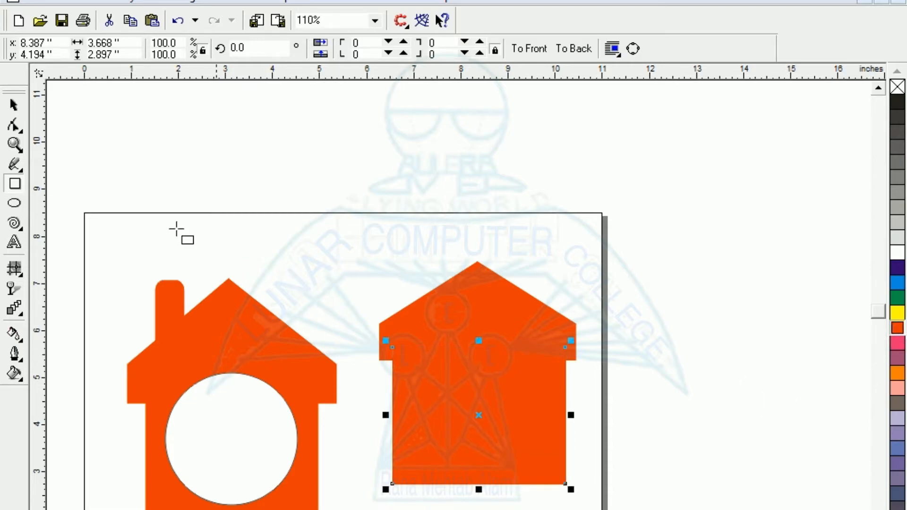
left_click(14, 105)
left_click(322, 197)
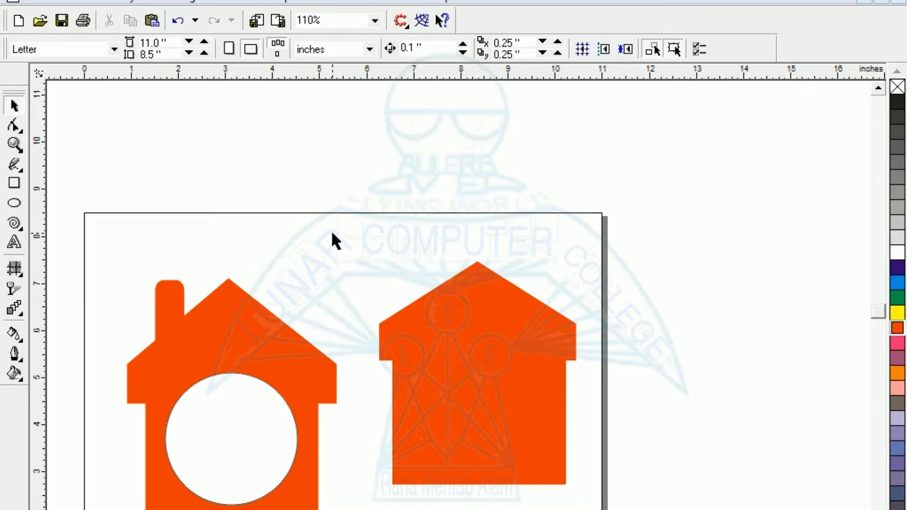
Align the roof and the house body on their horizontal centers
left_click_drag(634, 507, 636, 508)
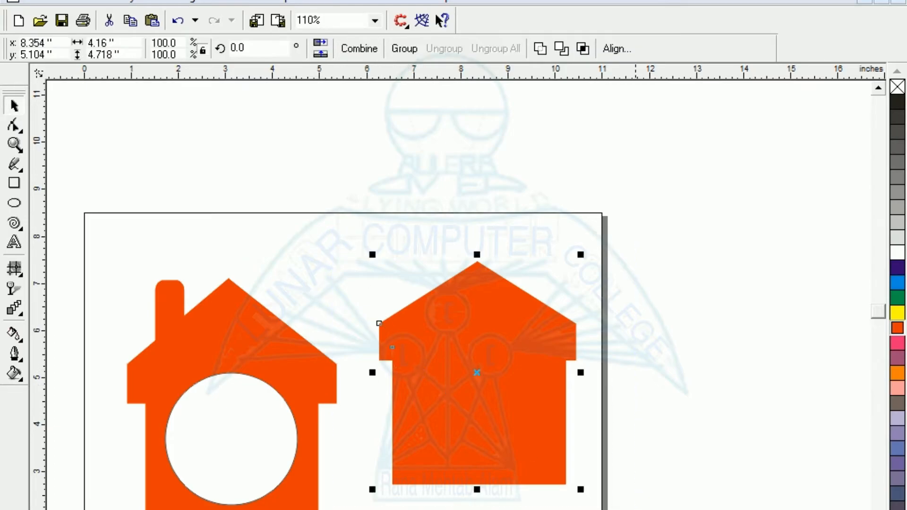
left_click(617, 48)
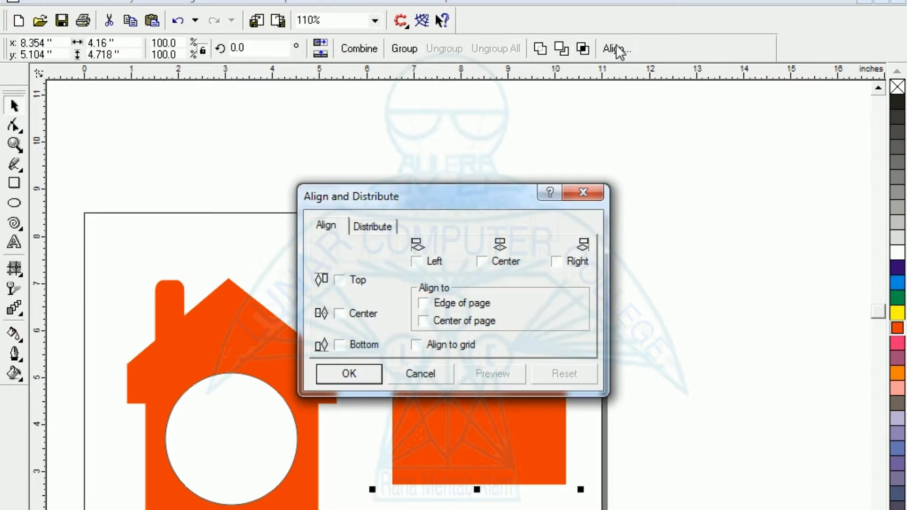
left_click(484, 263)
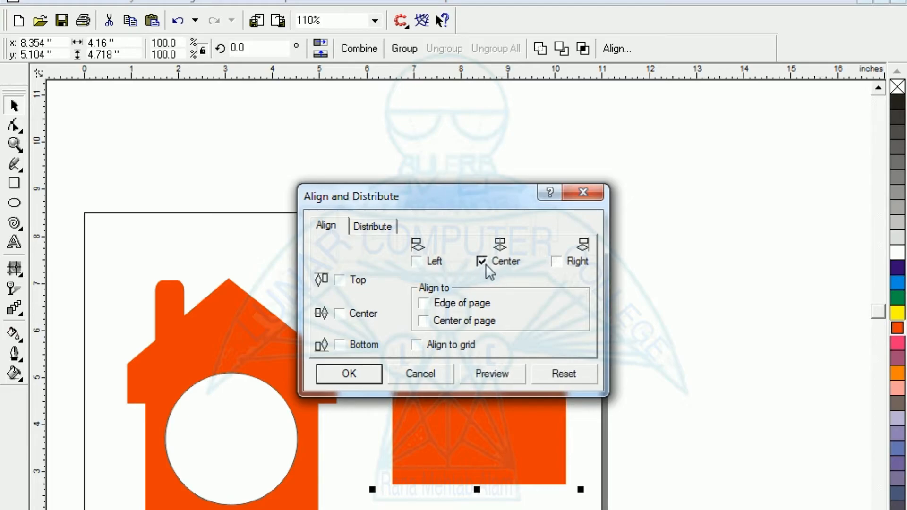
left_click(351, 377)
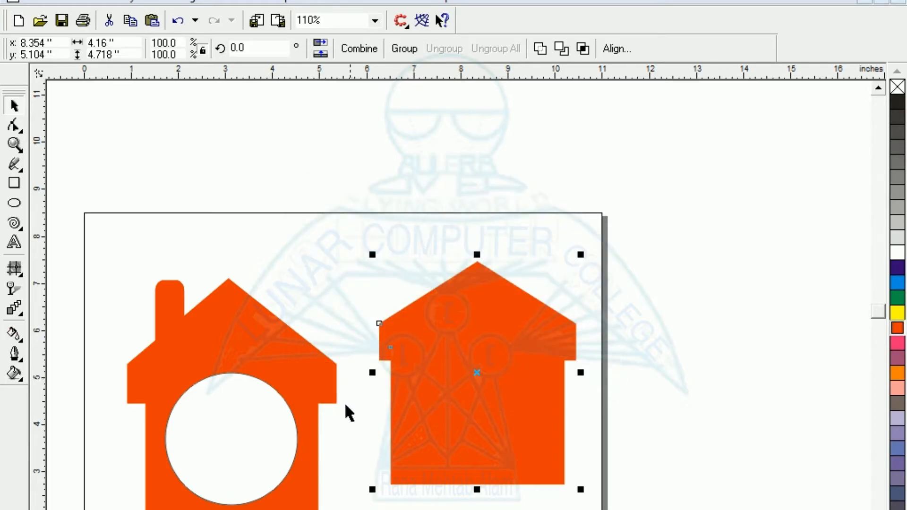
left_click(345, 417)
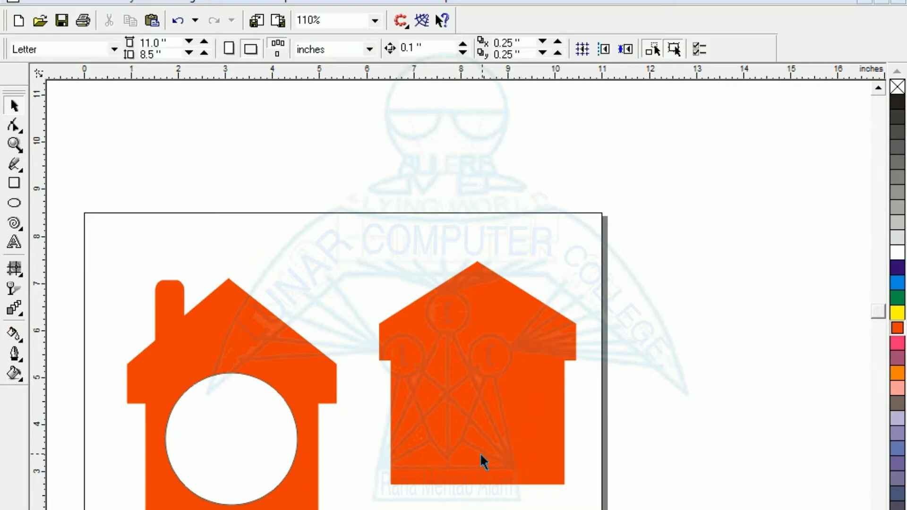
Widen the roof evenly on both sides to about 4.49 inches, keeping it centred over the house body
left_click(472, 330)
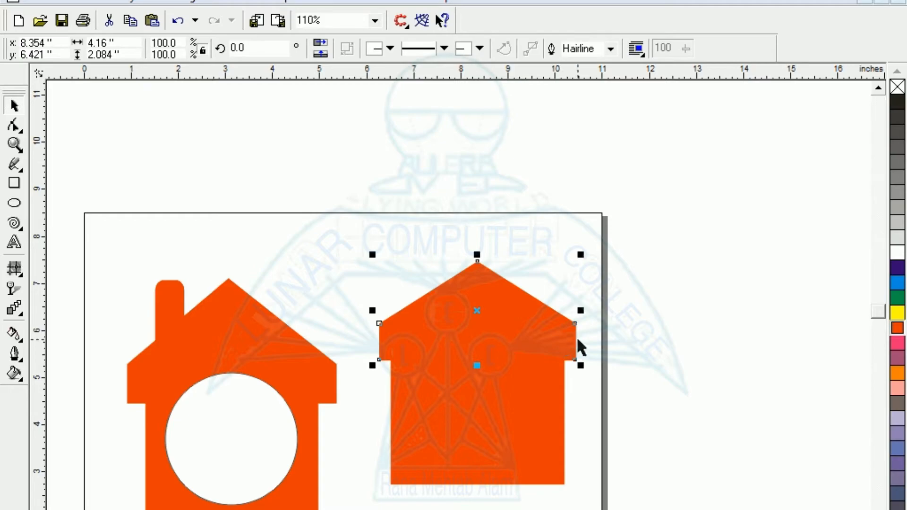
left_click(354, 323)
left_click(459, 349)
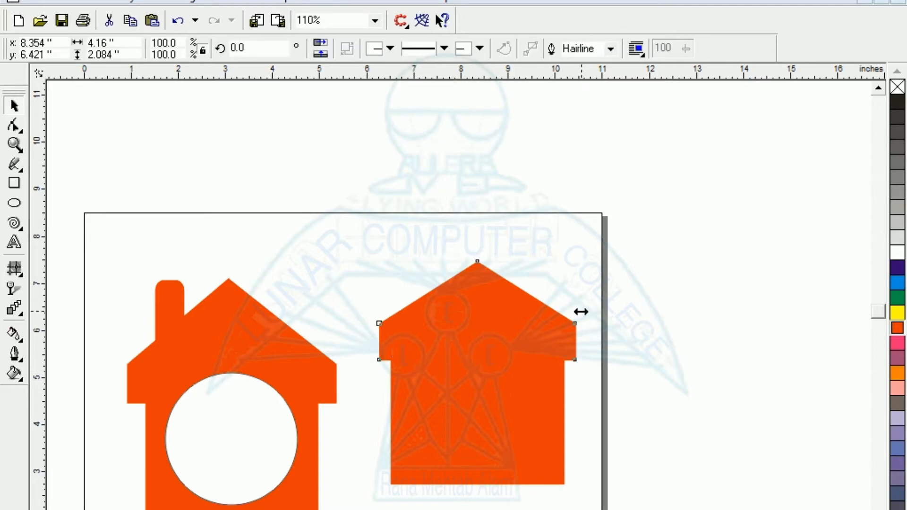
left_click_drag(580, 312, 589, 310)
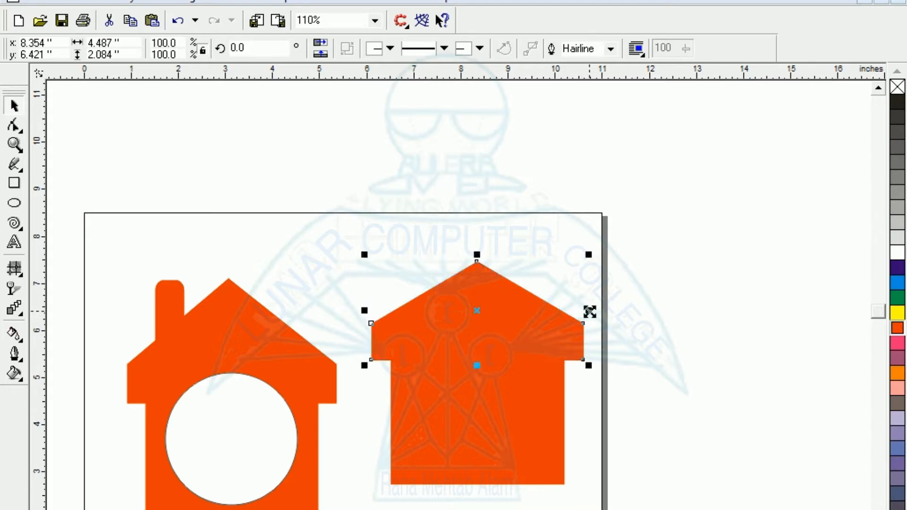
left_click(534, 213)
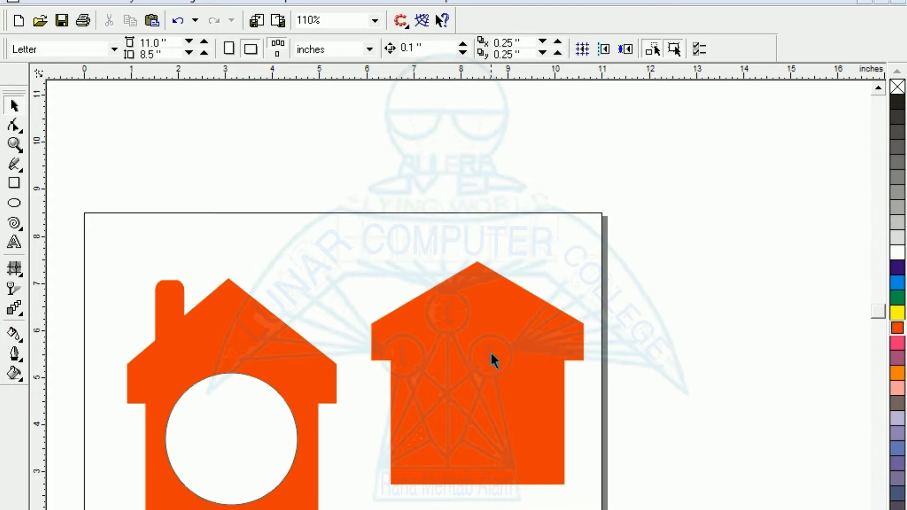
left_click(481, 416)
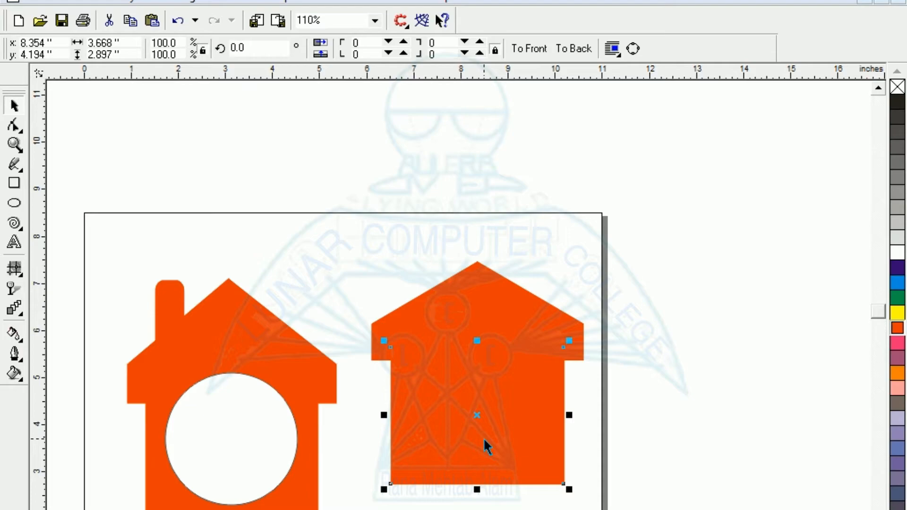
left_click(356, 279)
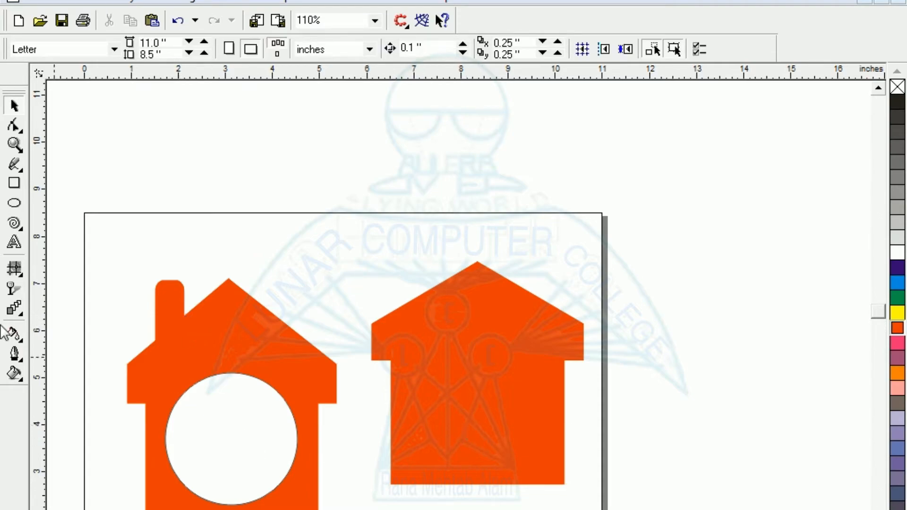
Draw a circle about 2.88 inches in diameter, place it over the house body and fill it white
left_click(14, 204)
left_click_drag(182, 160, 318, 270)
left_click_drag(249, 228, 476, 406)
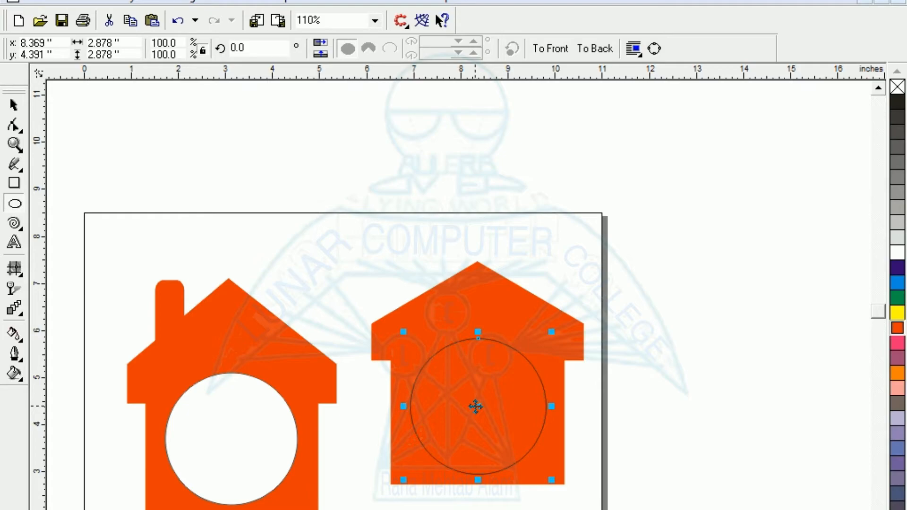
key("F7")
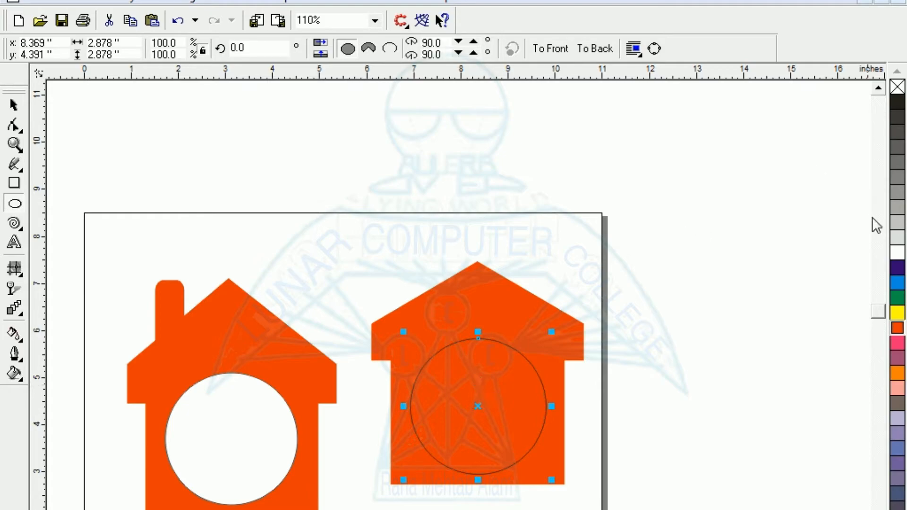
left_click(897, 255)
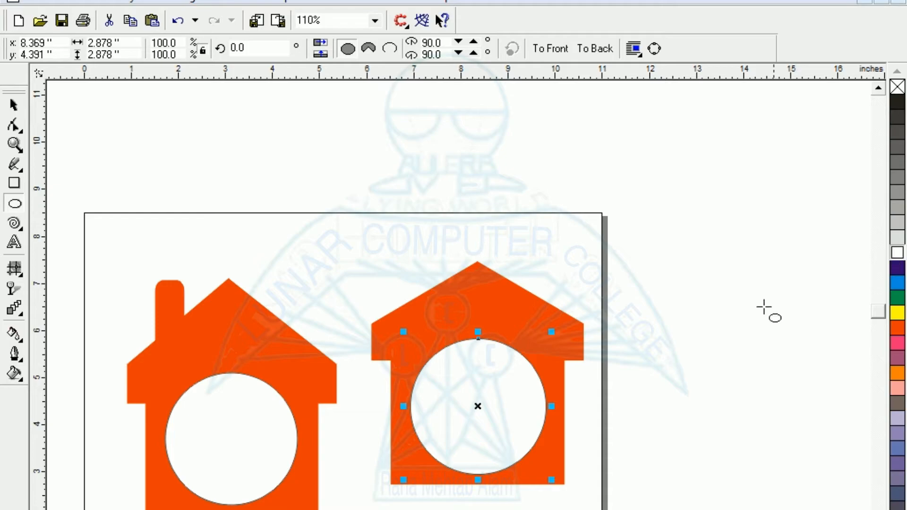
Stretch the roof upward to about 2.33 inches high and move the white circle slightly up
left_click(14, 105)
left_click(152, 187)
left_click(481, 268)
left_click_drag(476, 256, 475, 252)
key("Escape")
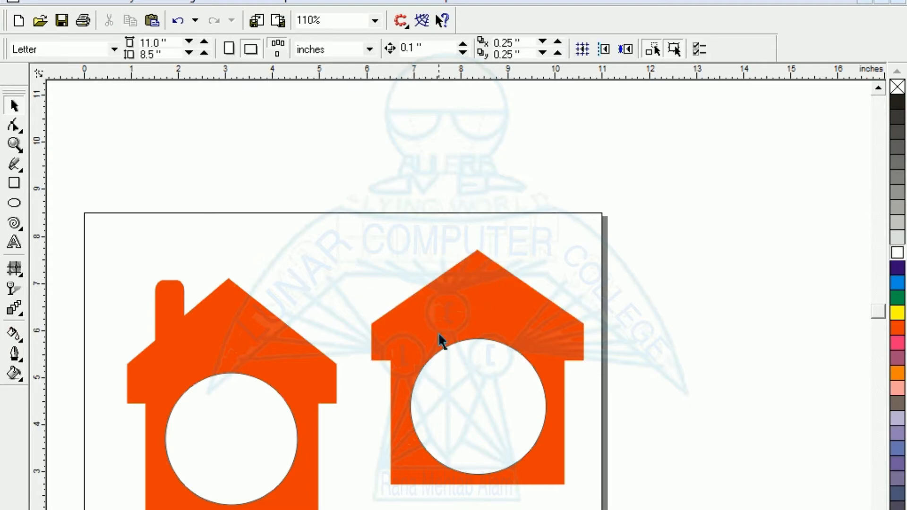
left_click(454, 372)
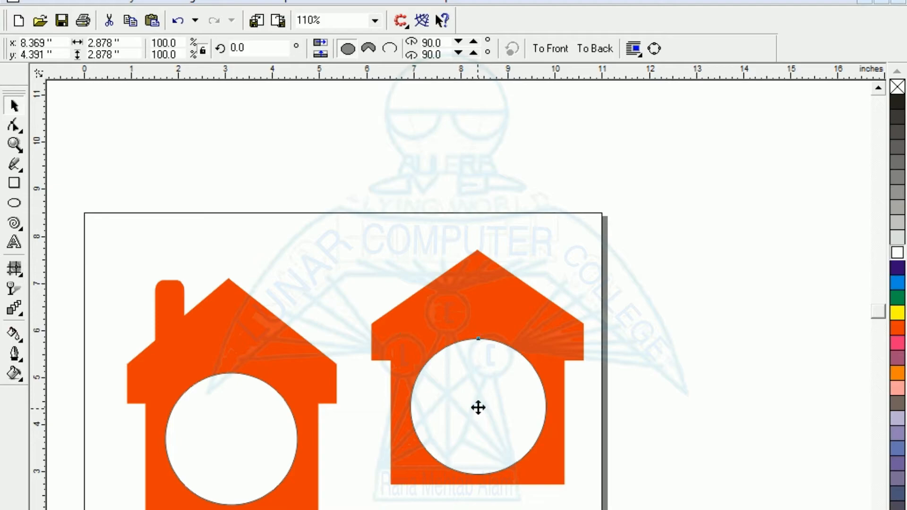
left_click_drag(478, 407, 478, 399)
key("Escape")
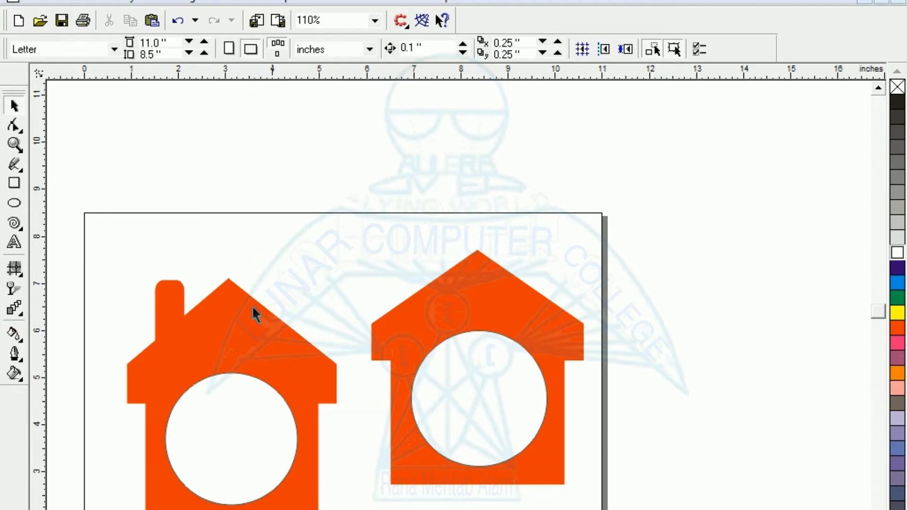
Draw a chimney rectangle about 0.62 by 1.66 inches and place it across the new roof's left slope
left_click(174, 304)
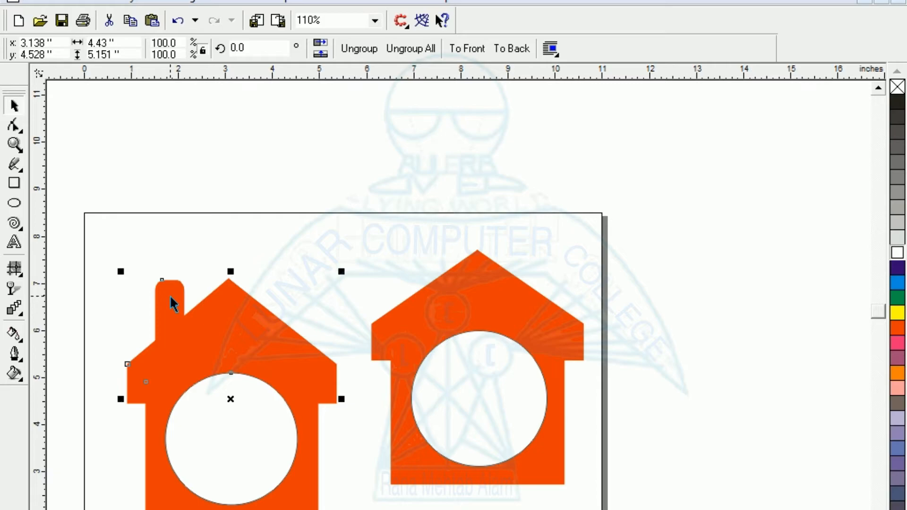
left_click(14, 184)
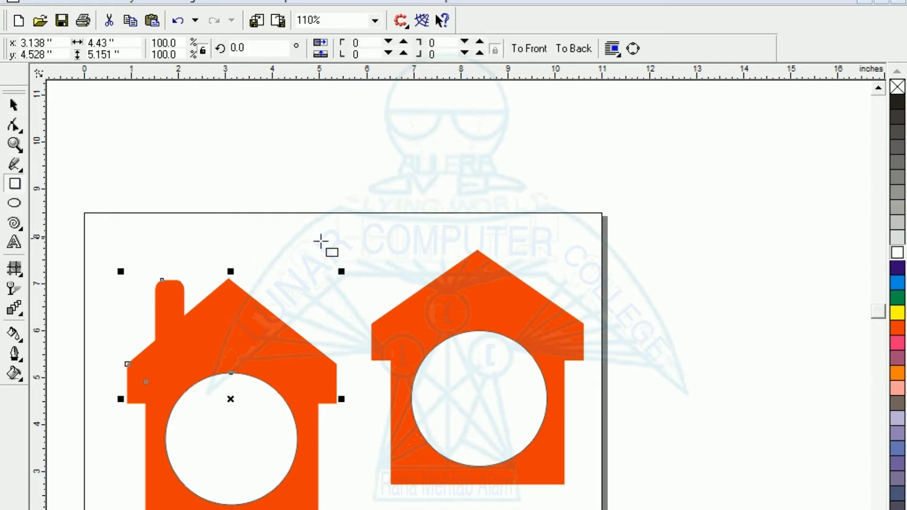
left_click_drag(308, 219, 337, 297)
left_click_drag(325, 257, 418, 280)
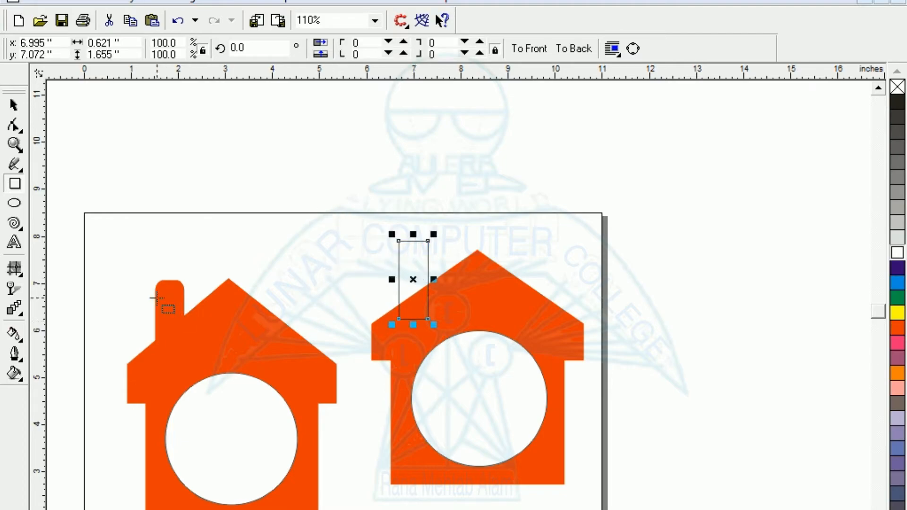
Examine the rounded top corners of the example house's chimney up close
left_click(14, 105)
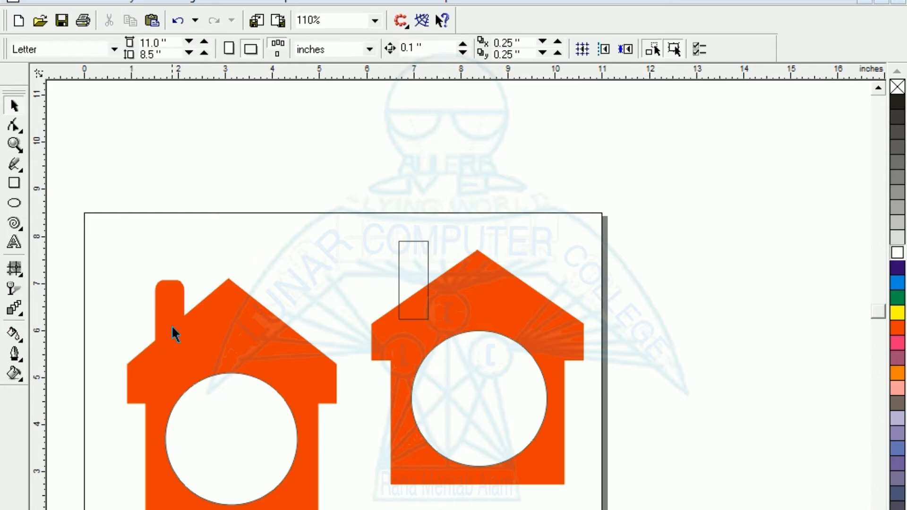
left_click(172, 312)
key("shift+F2")
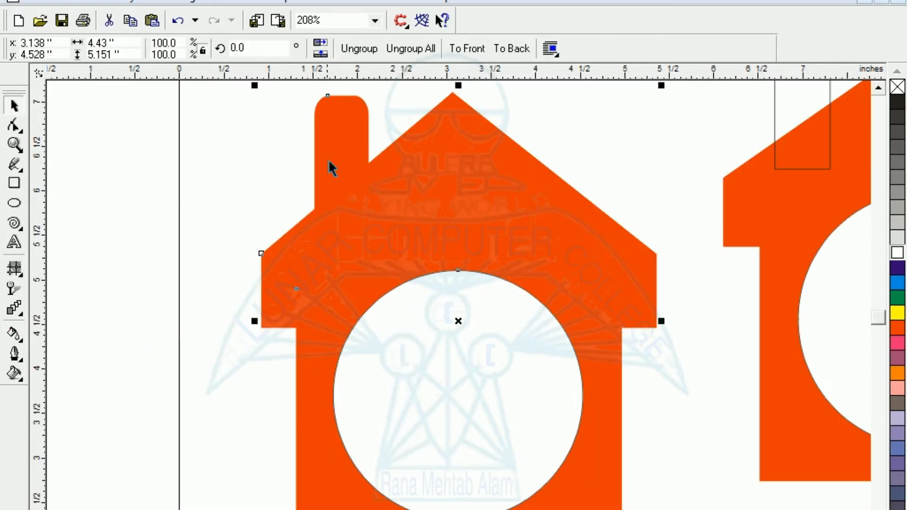
key("F2")
left_click_drag(304, 91, 390, 145)
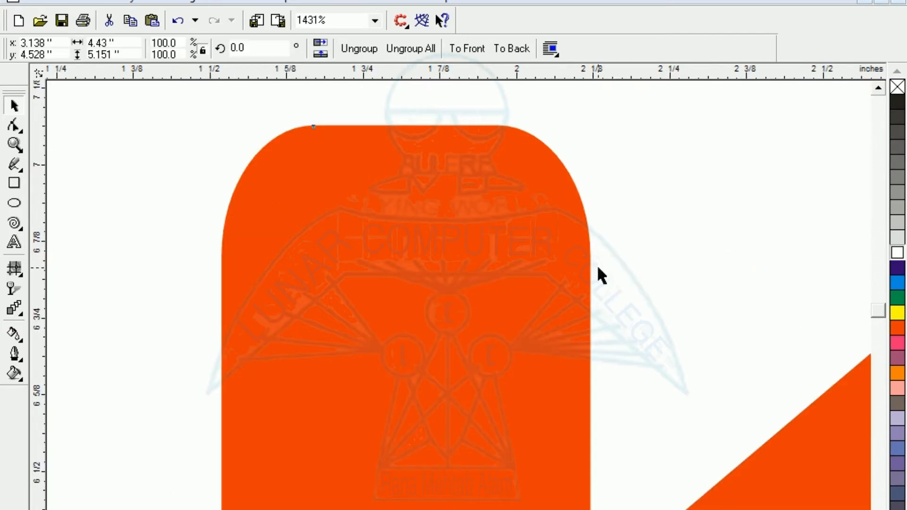
key("F3")
key("F3")
left_click(608, 174)
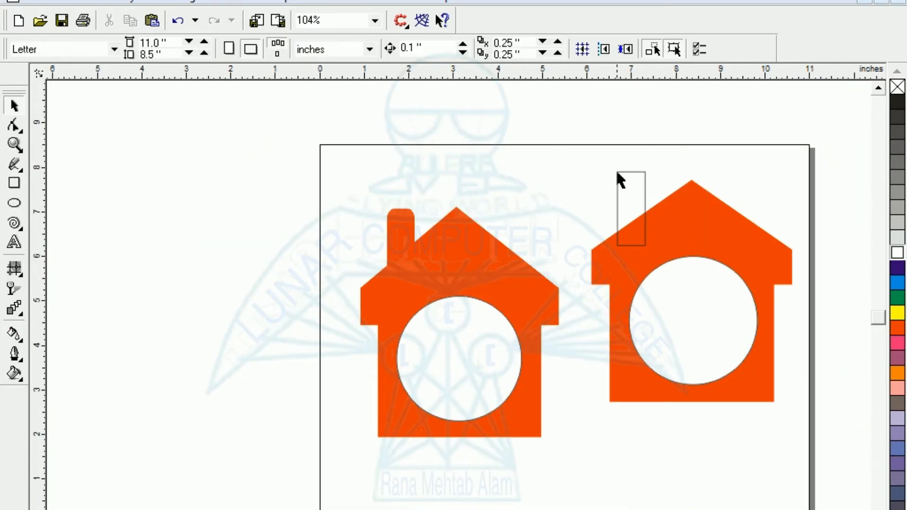
Round all four corners of the new chimney rectangle with a roundness of 50
left_click(618, 174)
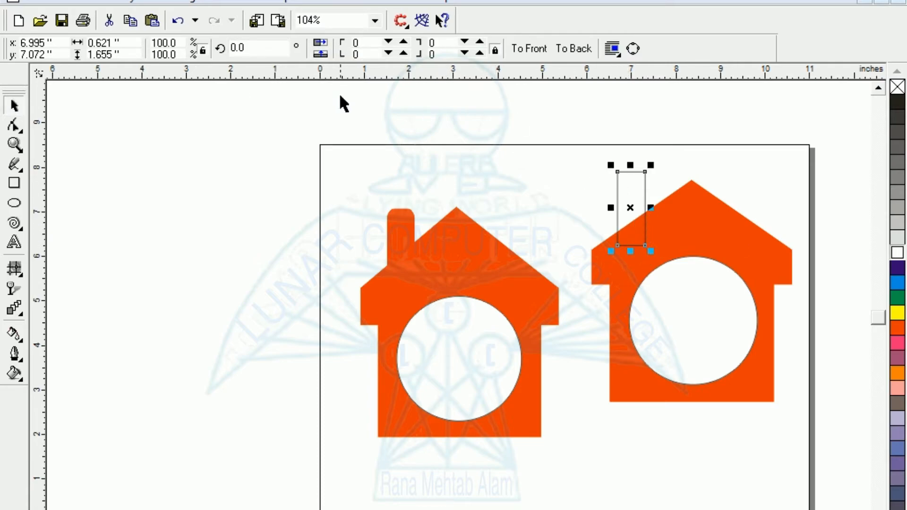
left_click_drag(369, 42, 343, 39)
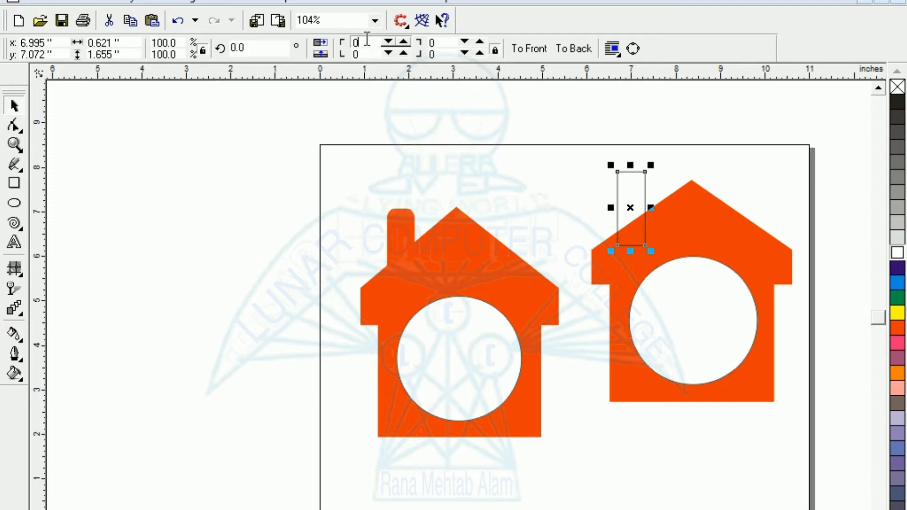
type("50")
key("Return")
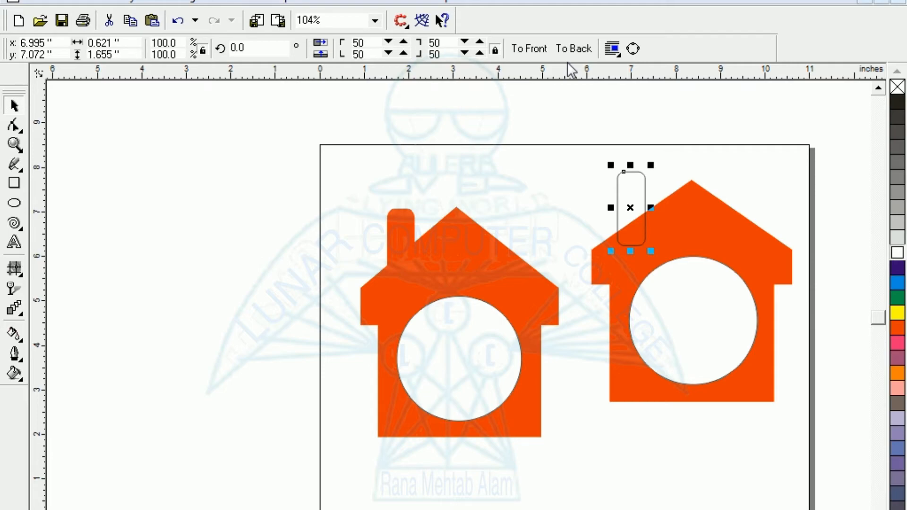
Fill the rounded chimney with the same orange-red as the roof and deselect it
left_click_drag(558, 127, 684, 265)
key("shift+F2")
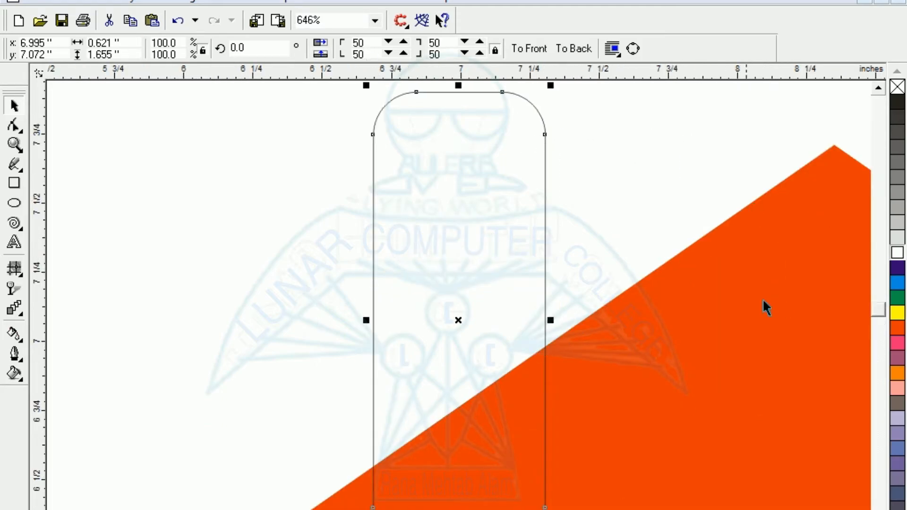
left_click(899, 330)
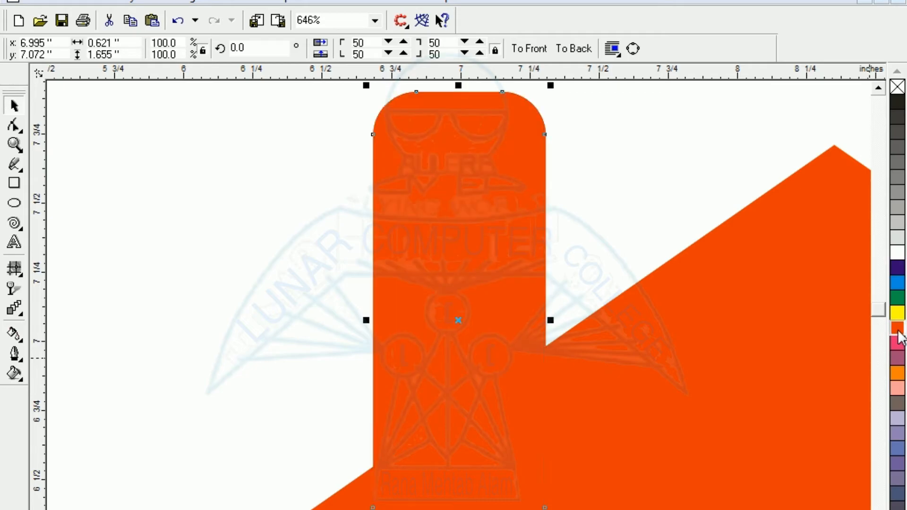
left_click(242, 311)
key("F3")
key("F3")
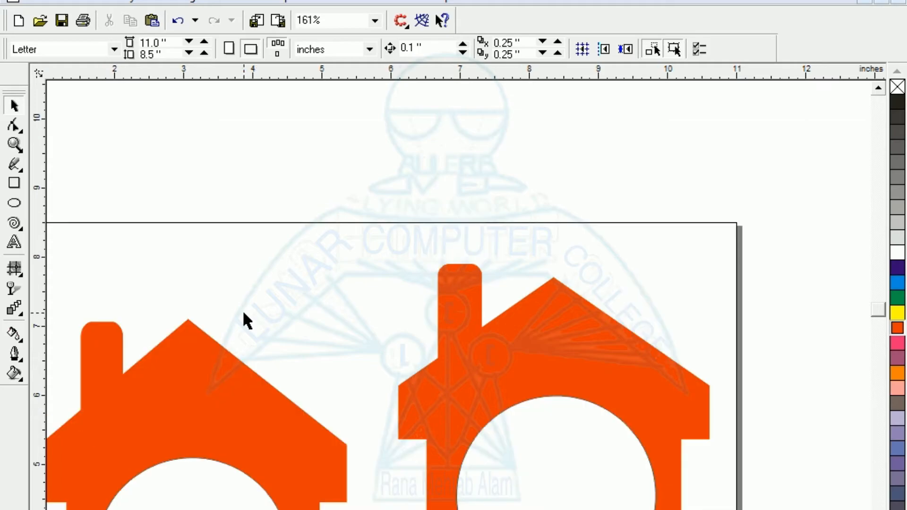
Move the whole new house down and slightly left so it stands level with the example house
key("F3")
left_click(509, 385)
left_click_drag(509, 385, 492, 412)
left_click(628, 390)
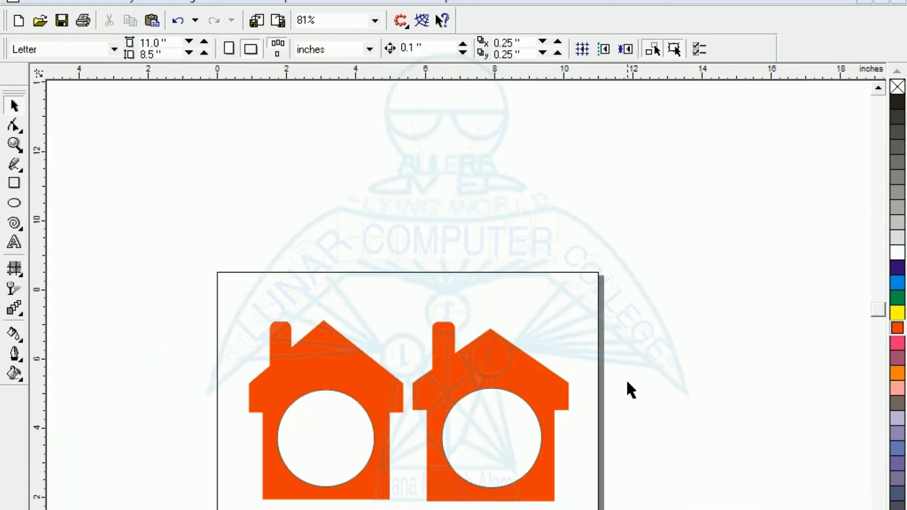
Compare the example house and the new house up close, side by side
left_click_drag(727, 210, 205, 509)
key("shift+F2")
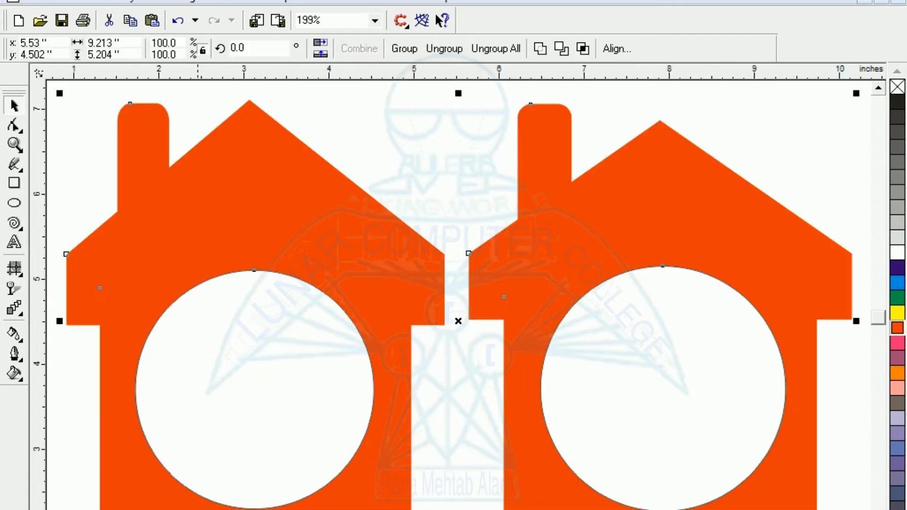
key("F3")
left_click(137, 427)
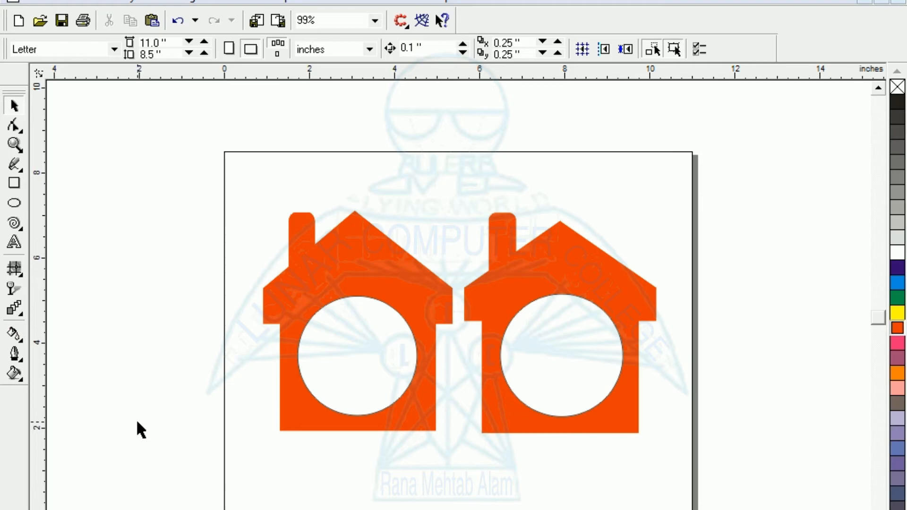
Move the example house left and slightly down, off the page and away from the new house
left_click(314, 423)
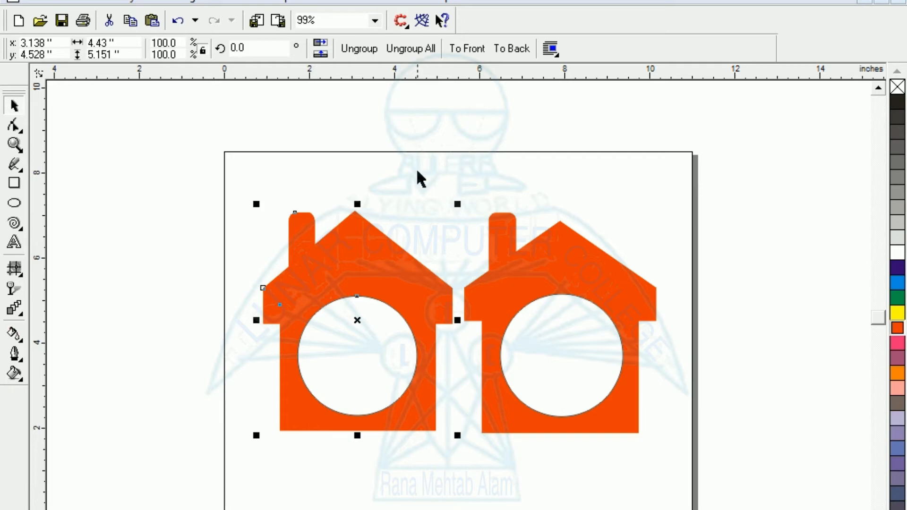
left_click(573, 290)
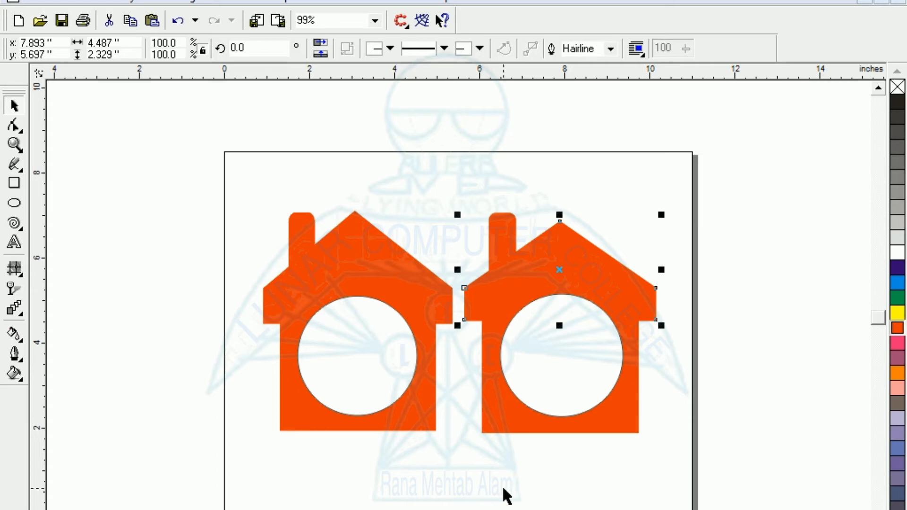
left_click_drag(345, 335, 97, 376)
left_click(472, 289)
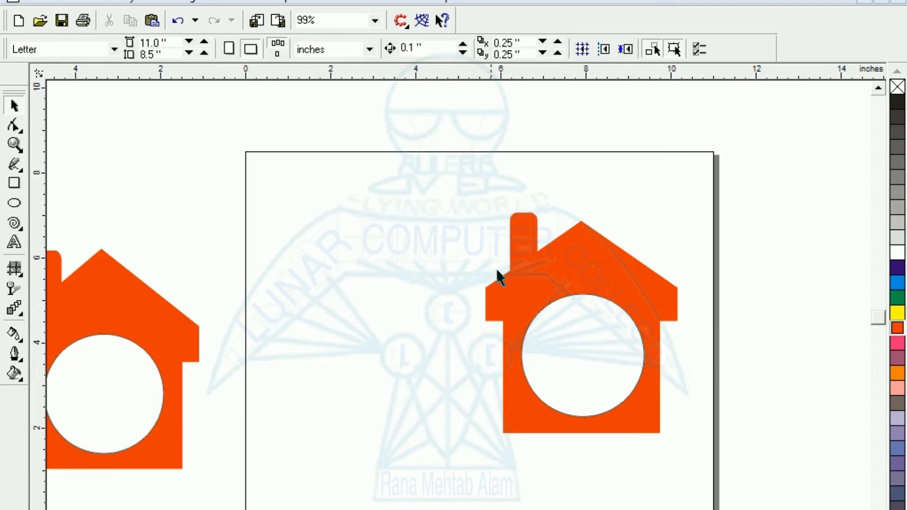
Move the new house's chimney, roof and body apart as separate pieces and undo the three moves
left_click_drag(522, 237, 313, 205)
left_click_drag(546, 261, 547, 183)
left_click_drag(520, 367, 306, 416)
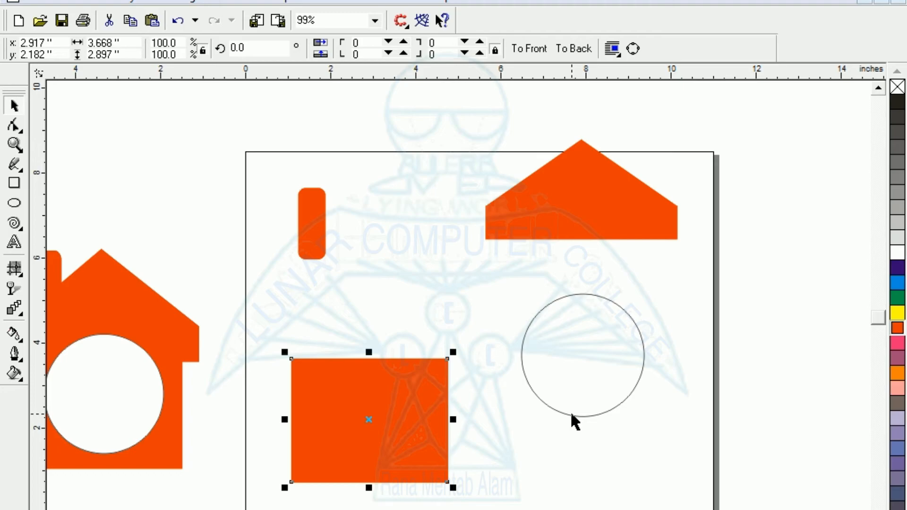
key("ctrl+z")
key("ctrl+z")
key("ctrl+z")
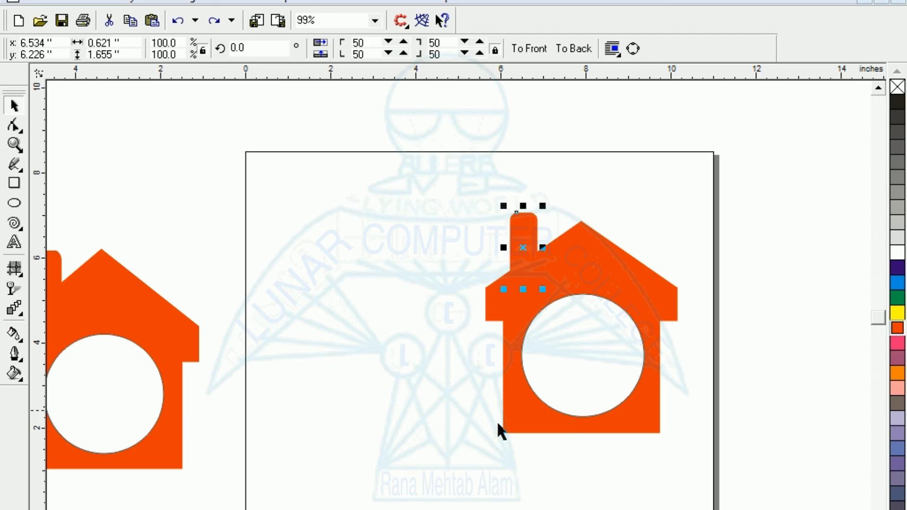
Select the chimney, roof, body and circle of the new house together
left_click_drag(443, 196, 734, 502)
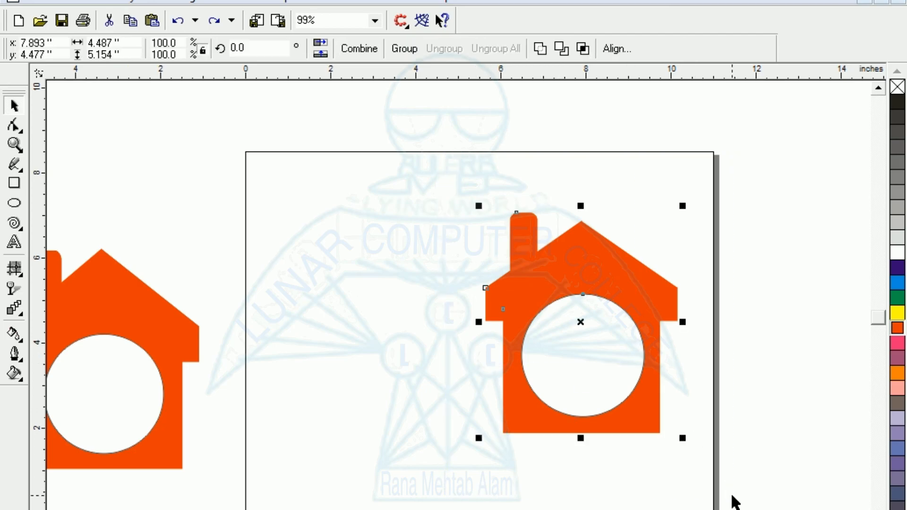
key("shift+F2")
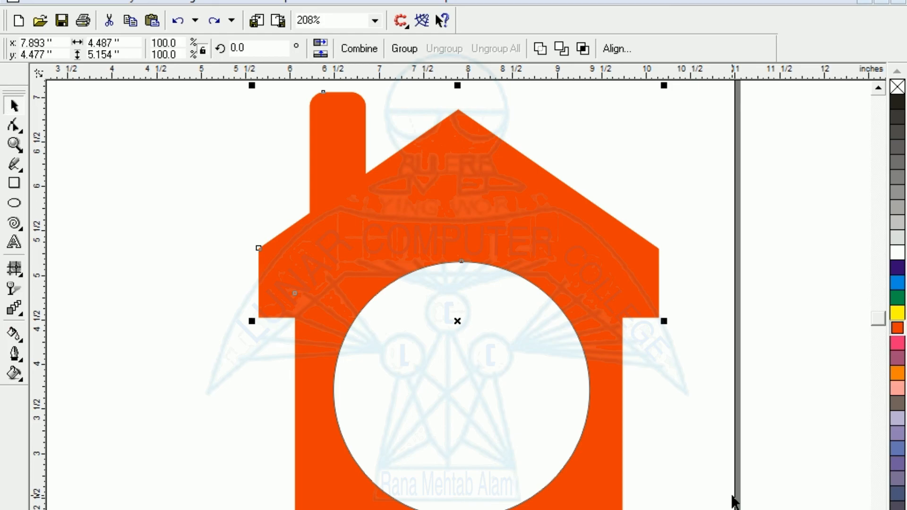